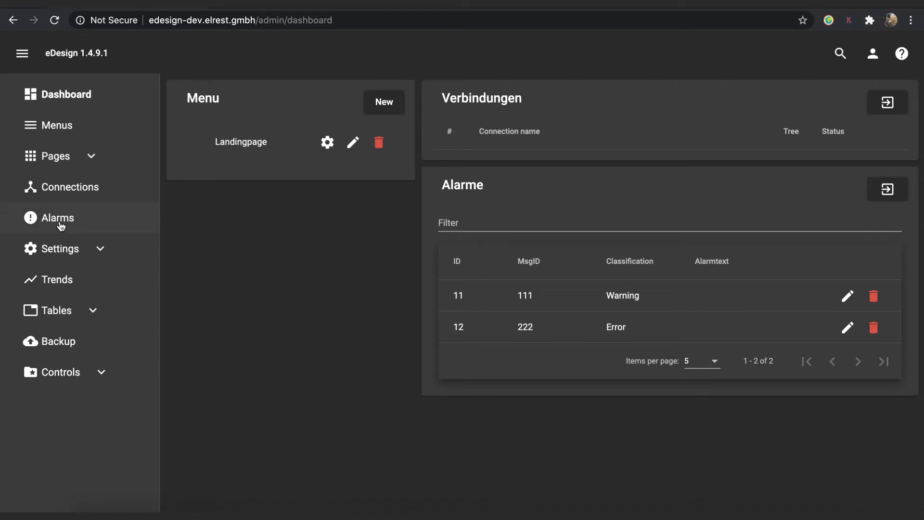
left_click(94, 249)
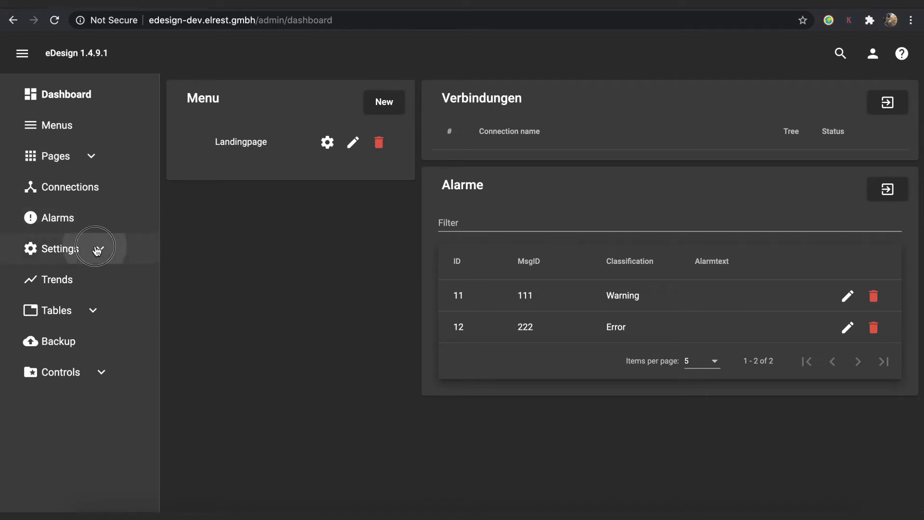
left_click(64, 253)
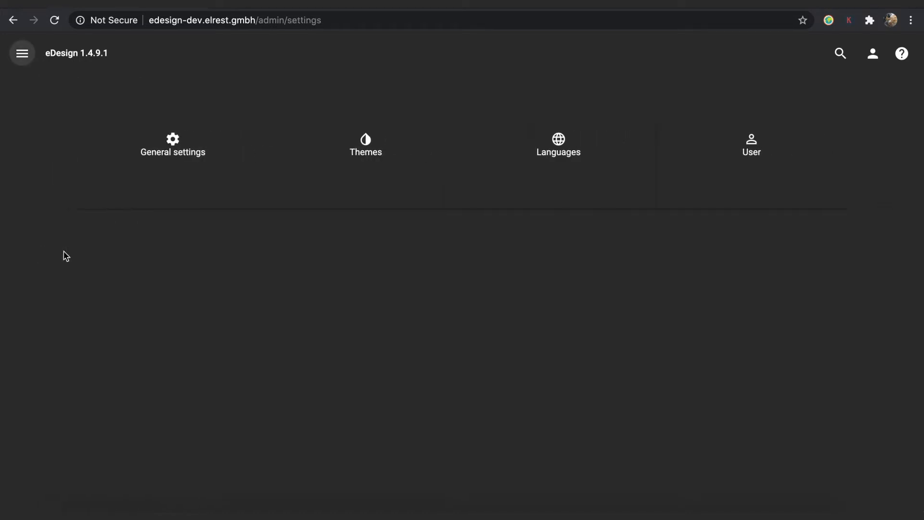
left_click(330, 180)
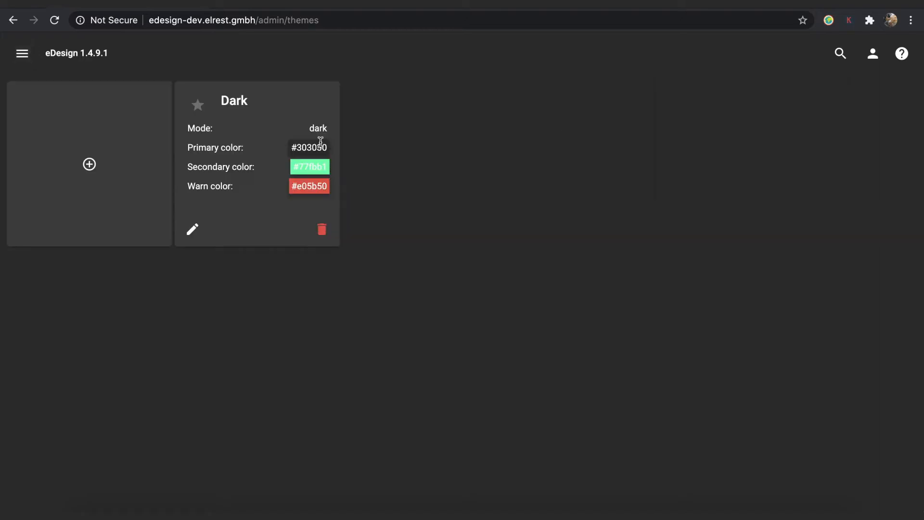
left_click(192, 230)
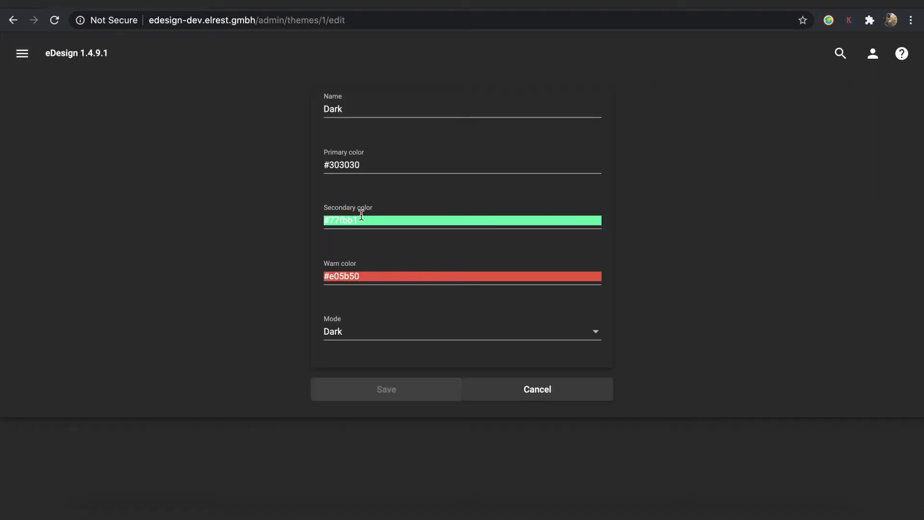
left_click(380, 167)
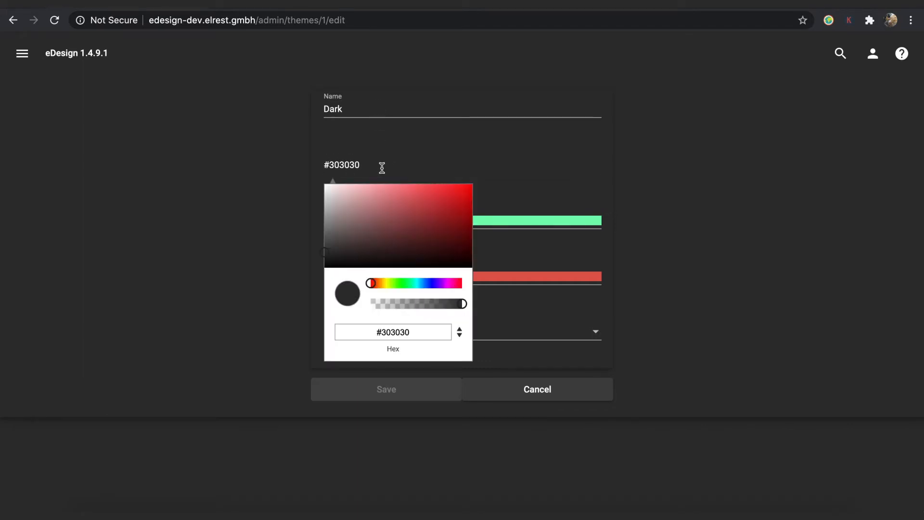
left_click(518, 220)
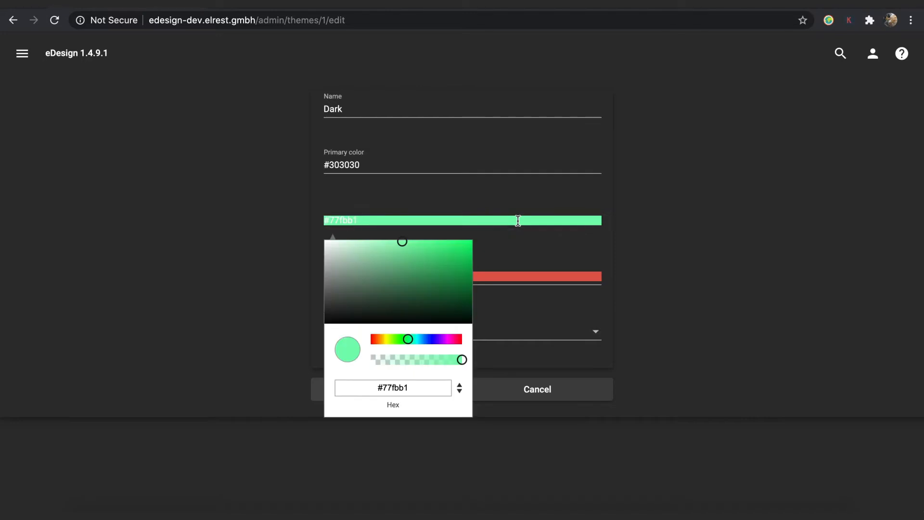
left_click(511, 269)
left_click(514, 336)
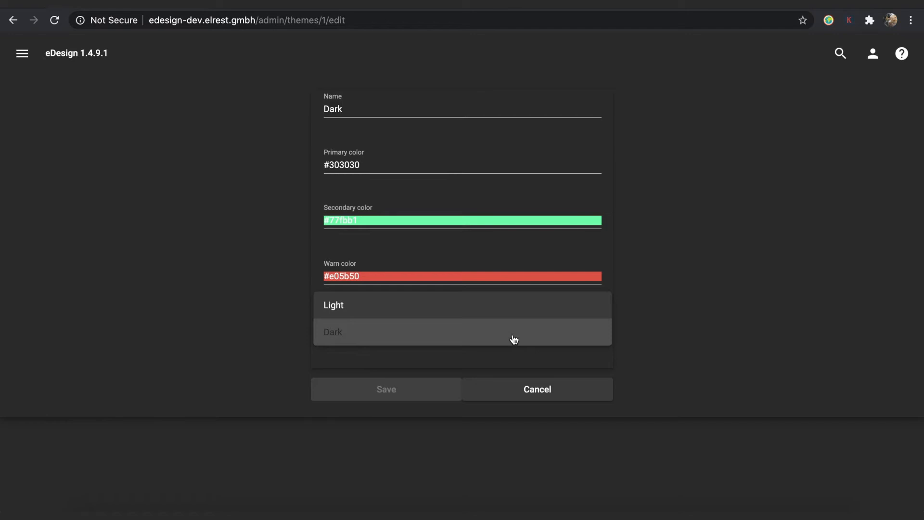
left_click(514, 339)
left_click(514, 388)
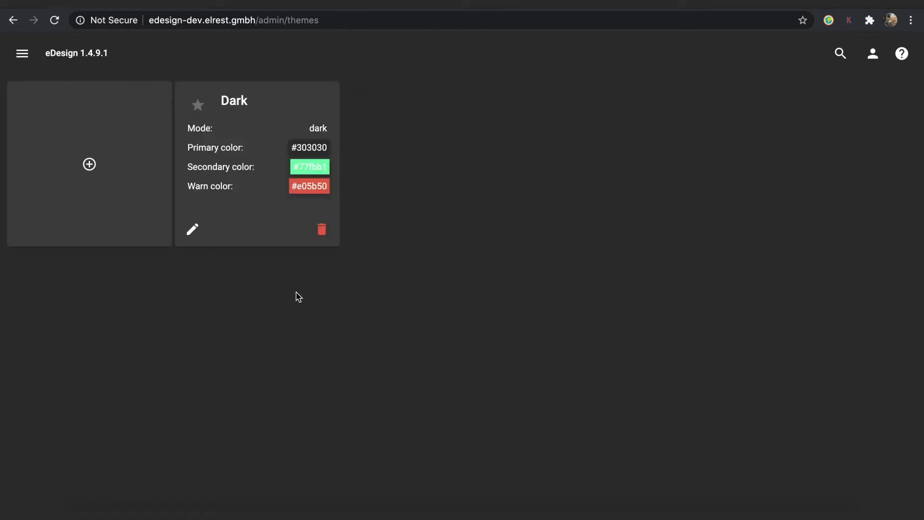
left_click(22, 53)
left_click(66, 97)
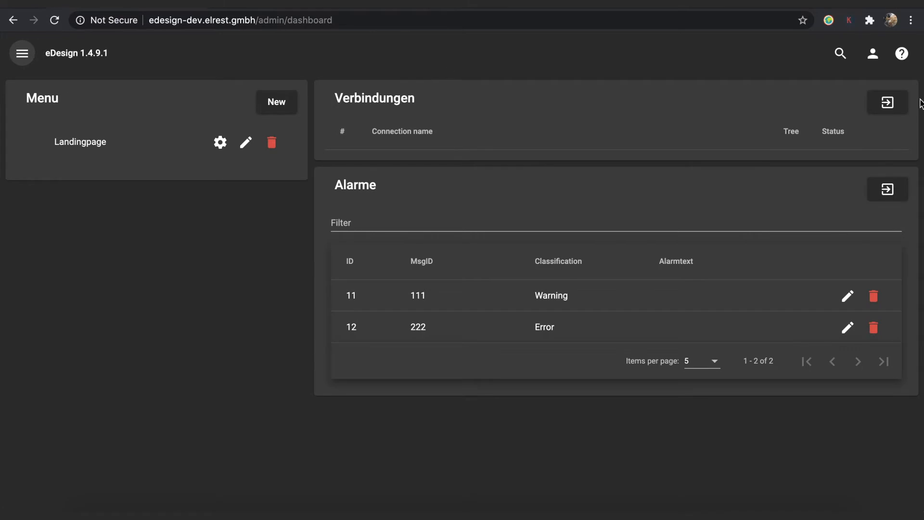
Create a new PLC connection named Cloud-Computer at 85.214.000.0 on port 81.
left_click(900, 110)
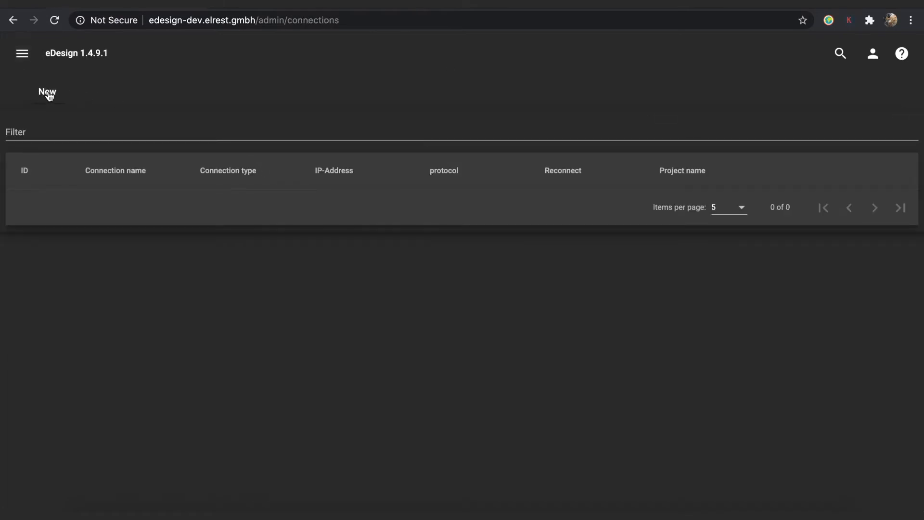
left_click(48, 94)
left_click(339, 107)
type("C")
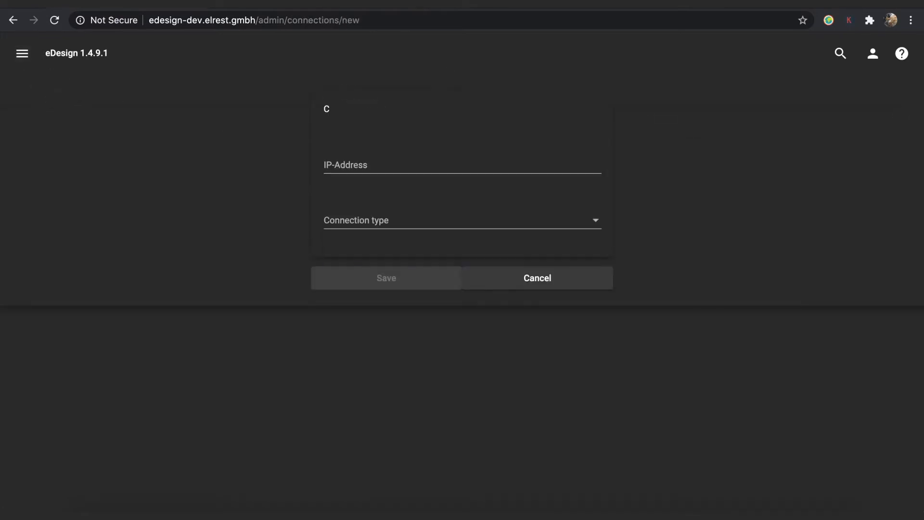
type("loud-Computer")
left_click(359, 168)
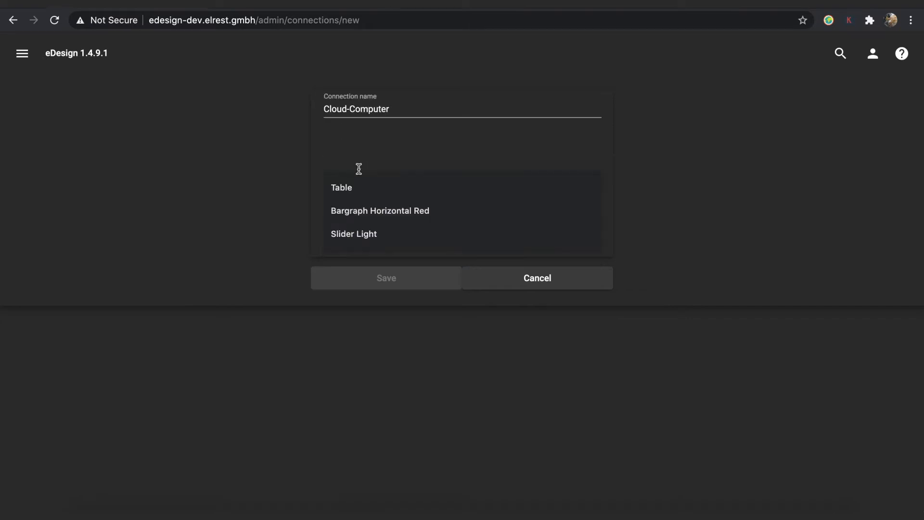
type("85.214.000.0")
left_click(365, 223)
left_click(351, 250)
left_click(341, 285)
type("8")
Set the protocol to eWEB, leave reconnect off, and fill in the CoDeSys username and password.
left_click(355, 343)
left_click(355, 342)
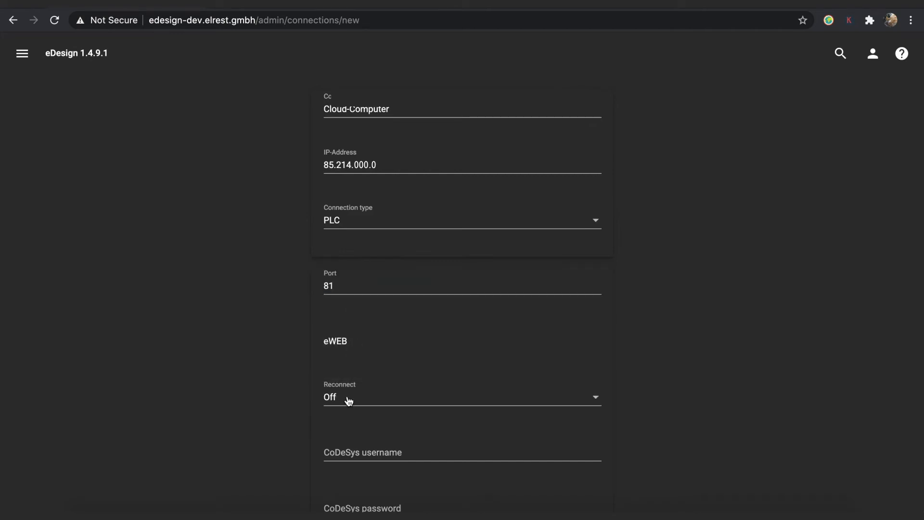
scroll(350, 385, "down", 2)
left_click(354, 365)
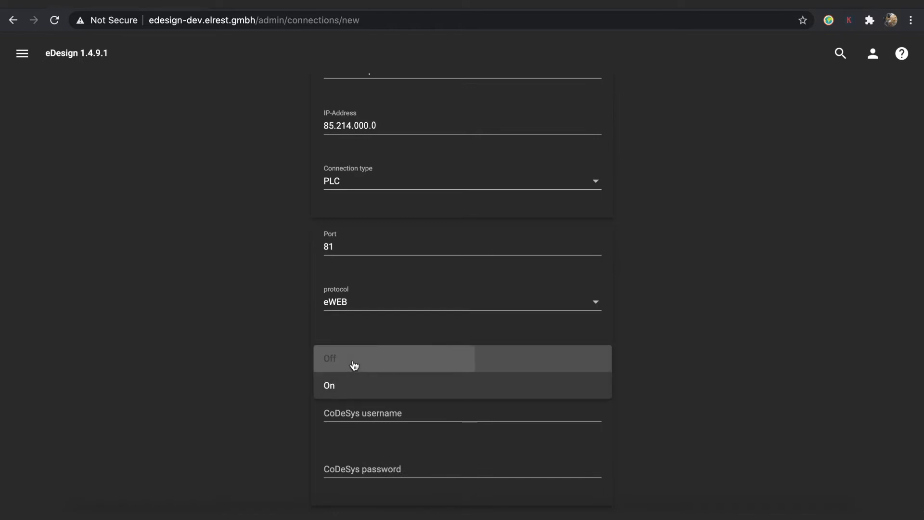
left_click(353, 365)
scroll(357, 357, "down", 2)
left_click(351, 342)
type("A")
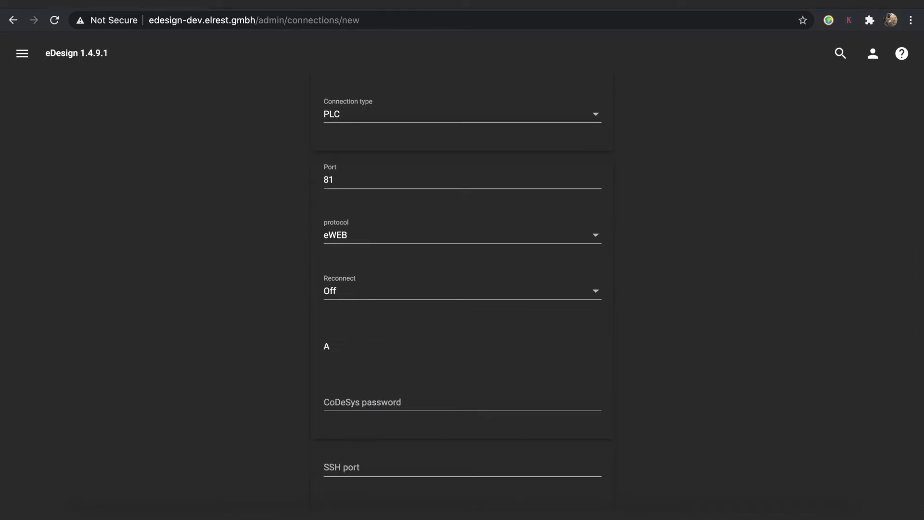
type("dministrator")
key("ctrl+a")
key("ctrl+c")
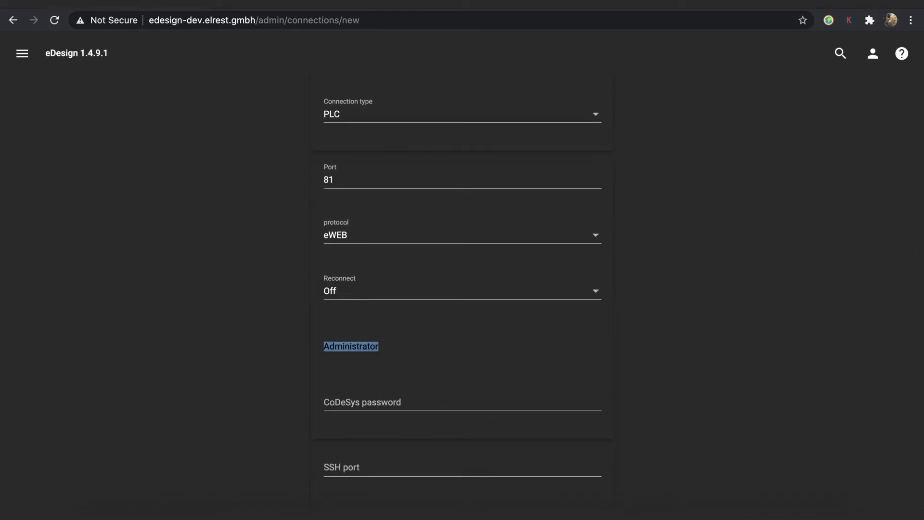
left_click(373, 405)
key("ctrl+v")
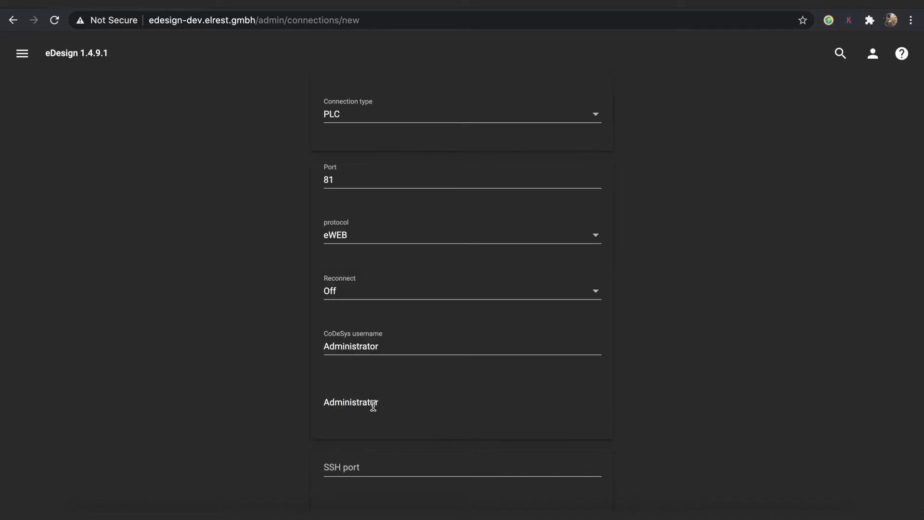
Save the Cloud-Computer connection and return to the dashboard.
scroll(401, 421, "down", 3)
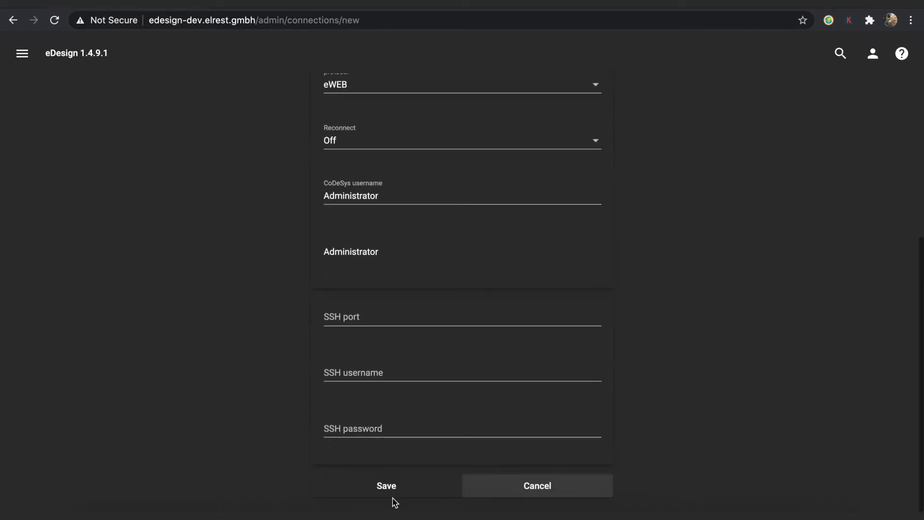
left_click(391, 494)
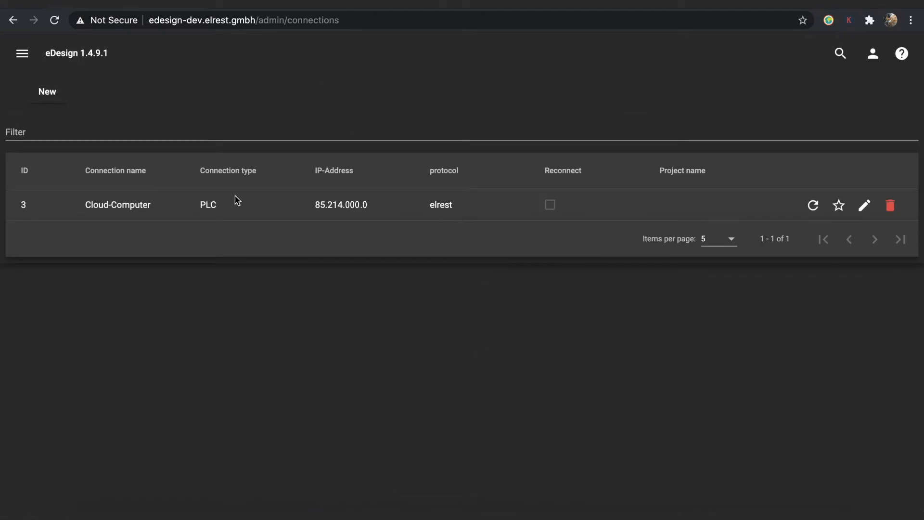
left_click(25, 57)
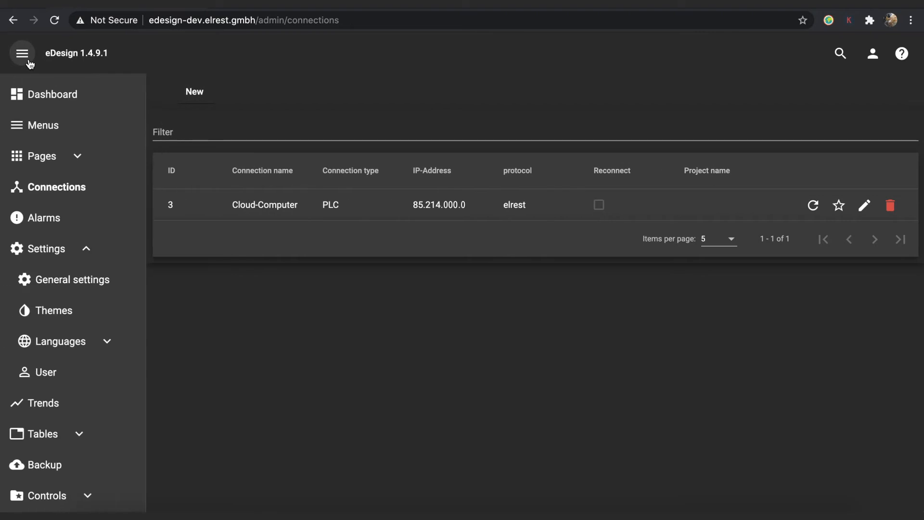
left_click(33, 87)
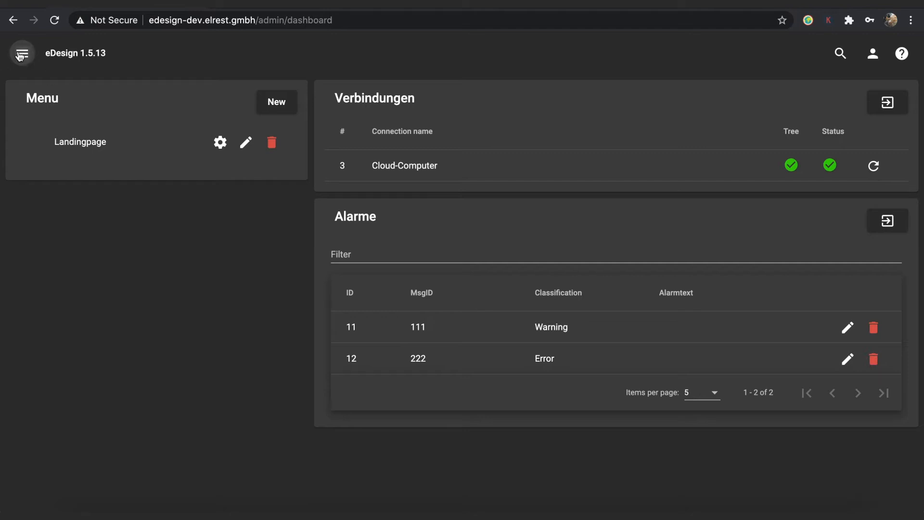
Add a page titled 'Test' with width 1920 and height 1080 px, and save it.
left_click(19, 57)
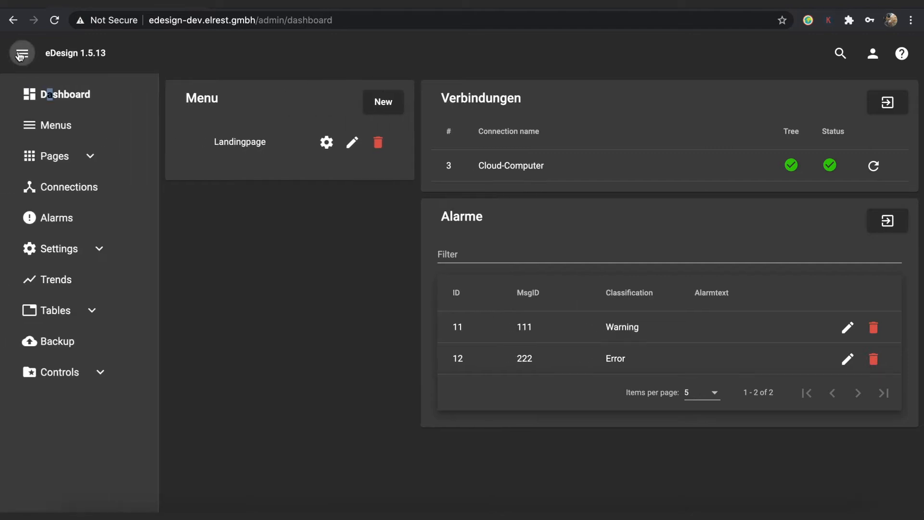
left_click(56, 158)
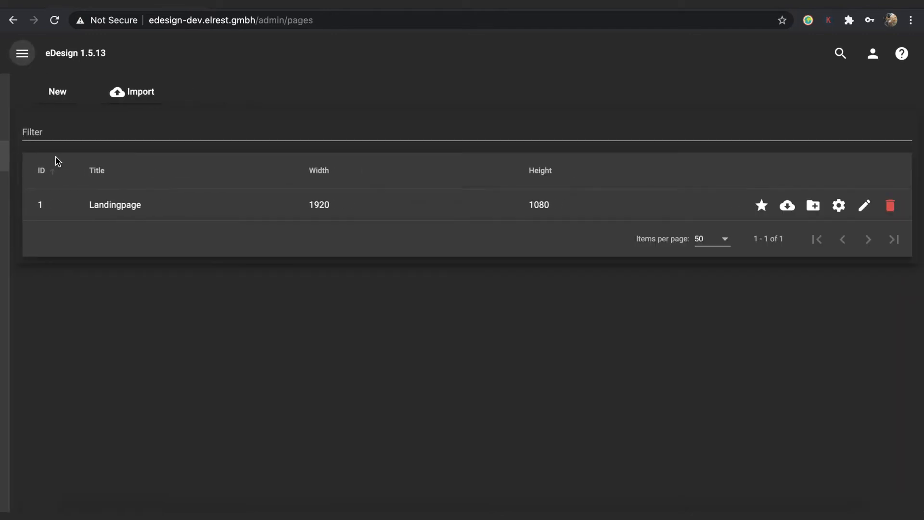
left_click(47, 95)
left_click(265, 115)
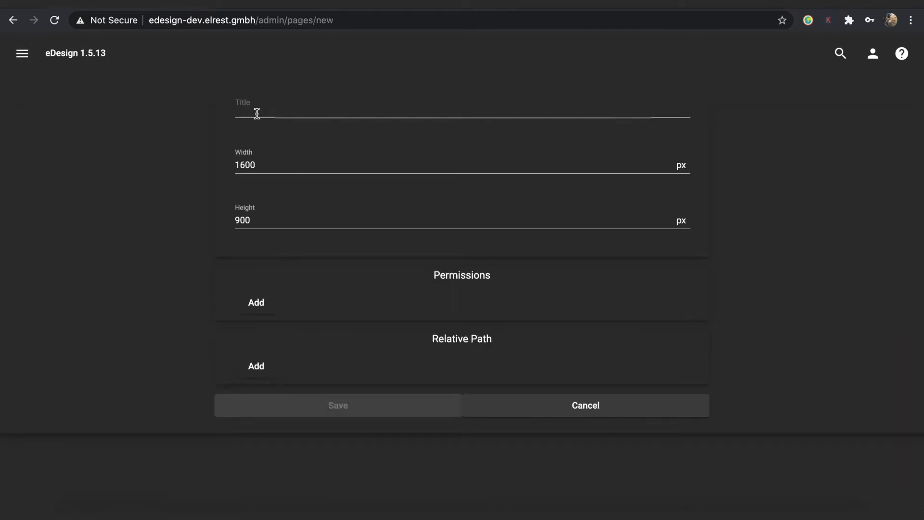
type("Test")
double_click(258, 162)
type("1920")
double_click(275, 210)
type("108")
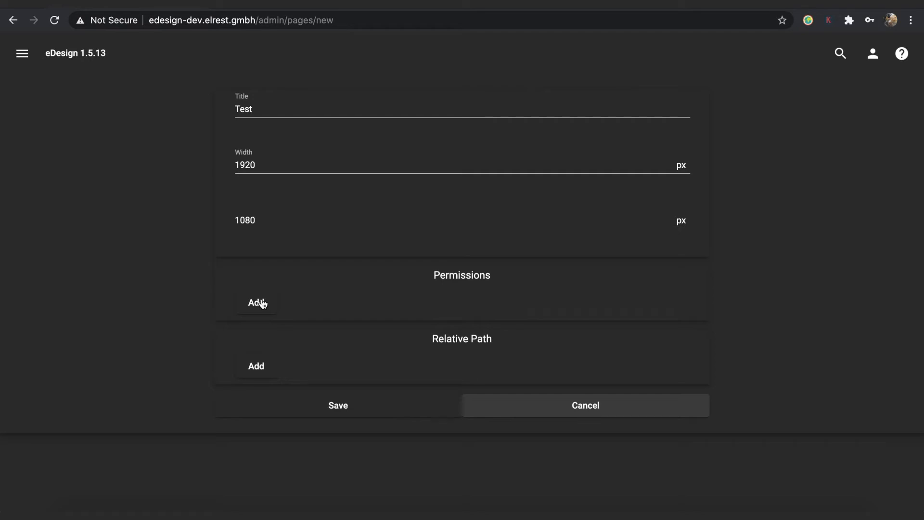
left_click(284, 406)
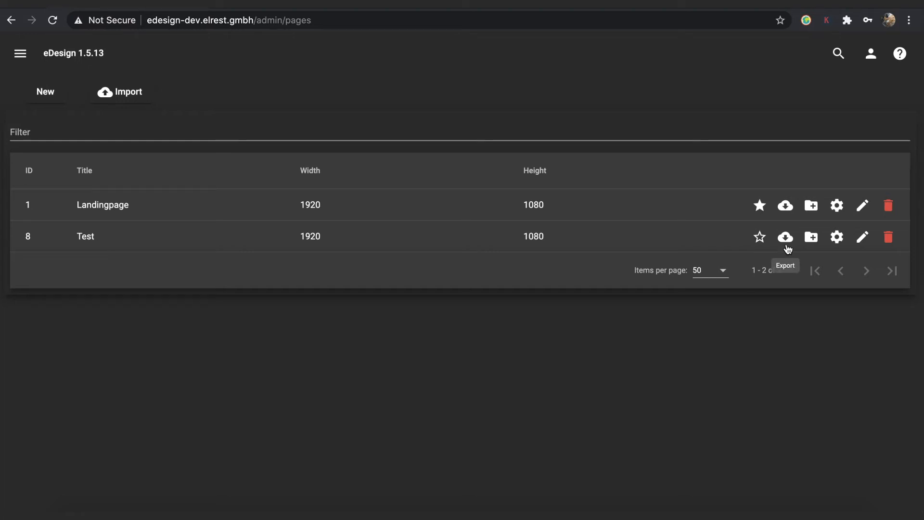
Duplicate the Test page, then delete the resulting Test_copy page.
left_click(811, 239)
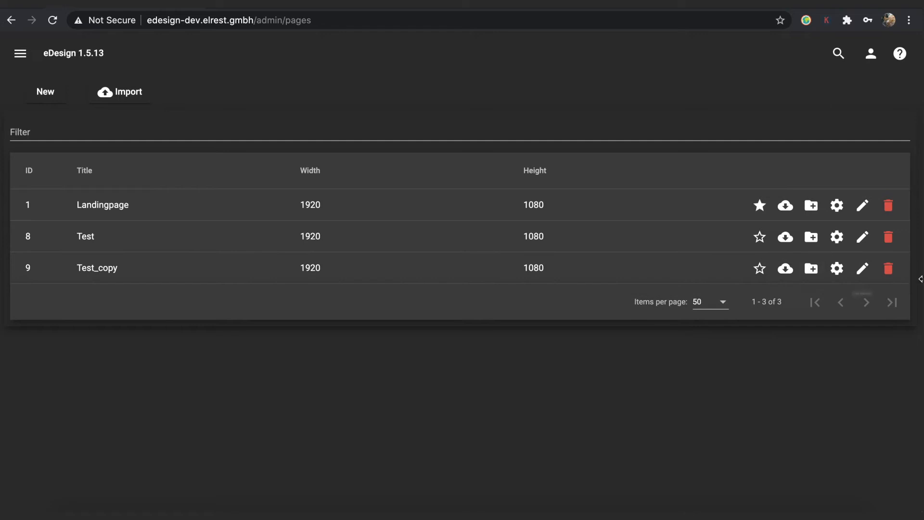
left_click(889, 268)
left_click(417, 324)
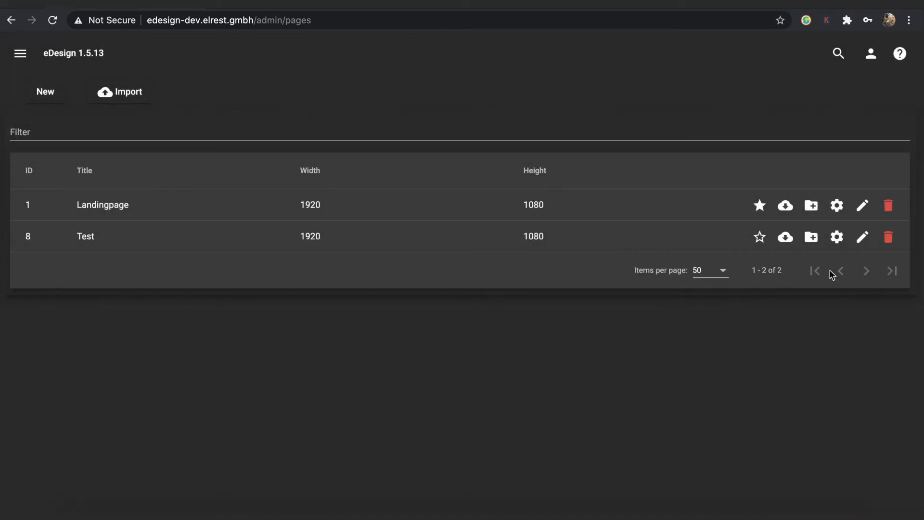
Review Test's settings without changing them, then open its content for editing.
left_click(836, 238)
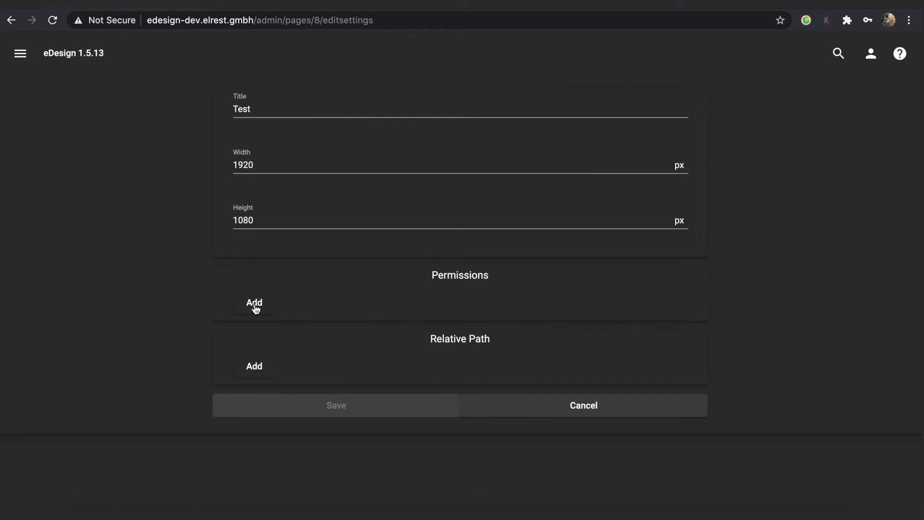
left_click(546, 408)
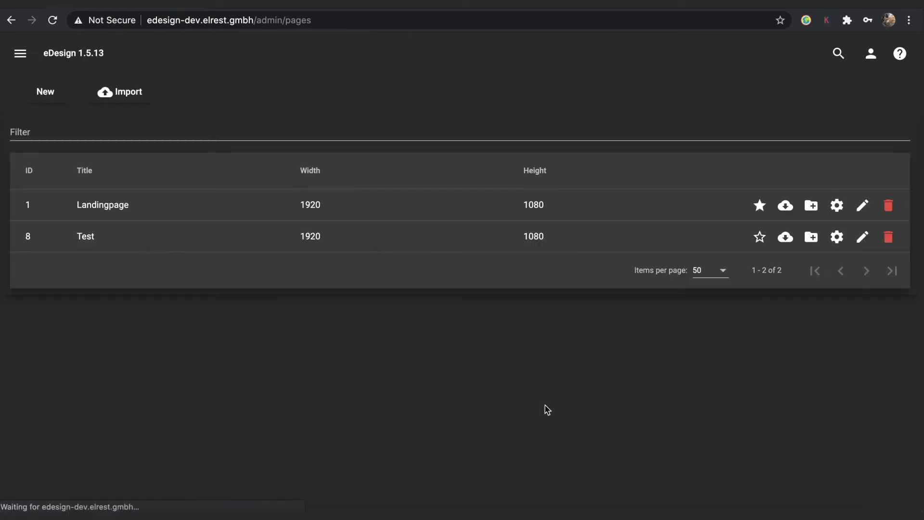
left_click(862, 237)
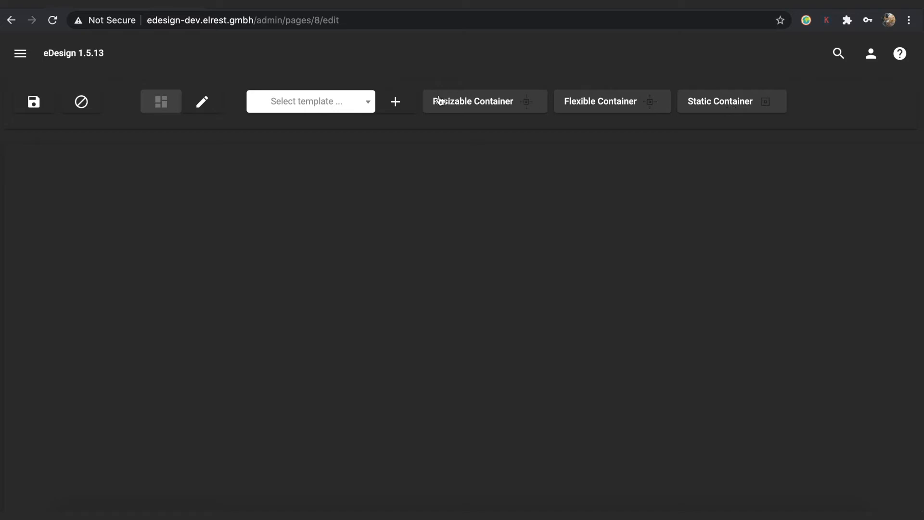
Place a full-width flexible container on top, a large resizable one below-left, and a static one at right.
left_click(577, 106)
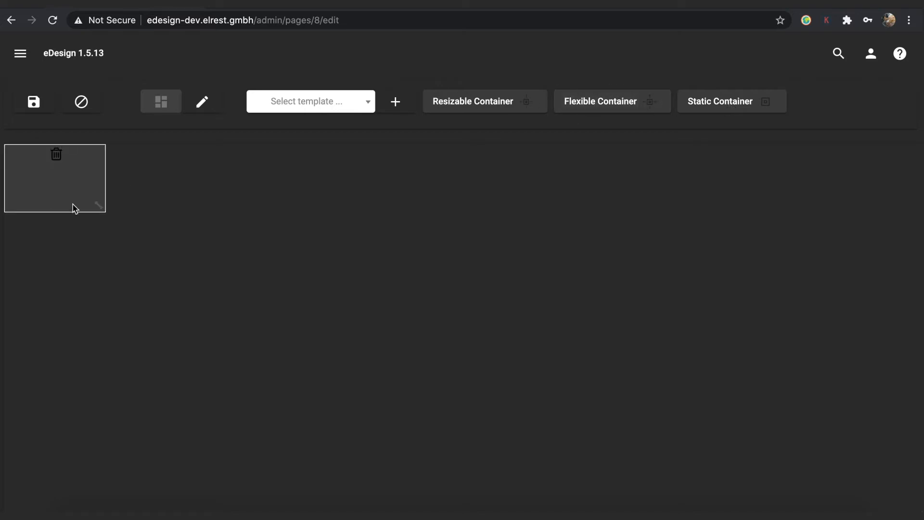
left_click_drag(101, 206, 895, 207)
left_click(501, 103)
left_click_drag(46, 170, 63, 331)
left_click_drag(100, 276, 612, 486)
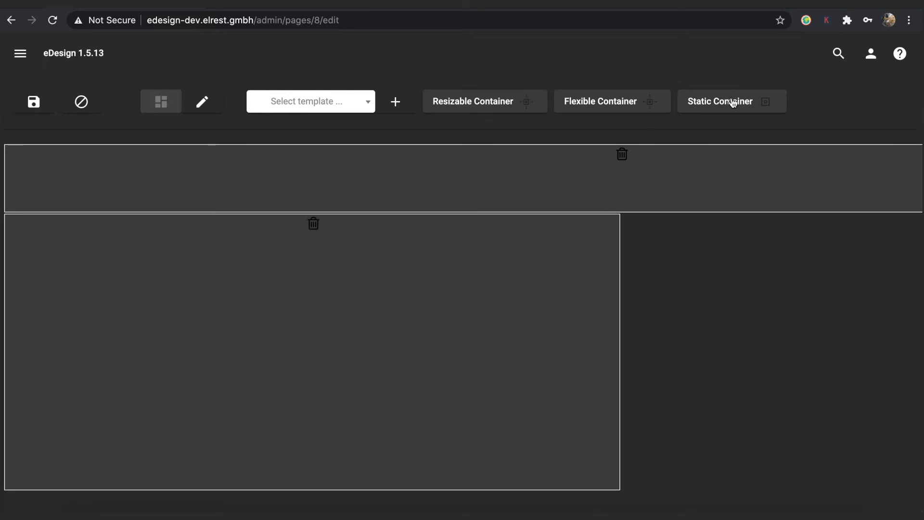
left_click(732, 103)
left_click_drag(70, 181, 687, 249)
left_click_drag(721, 279, 916, 479)
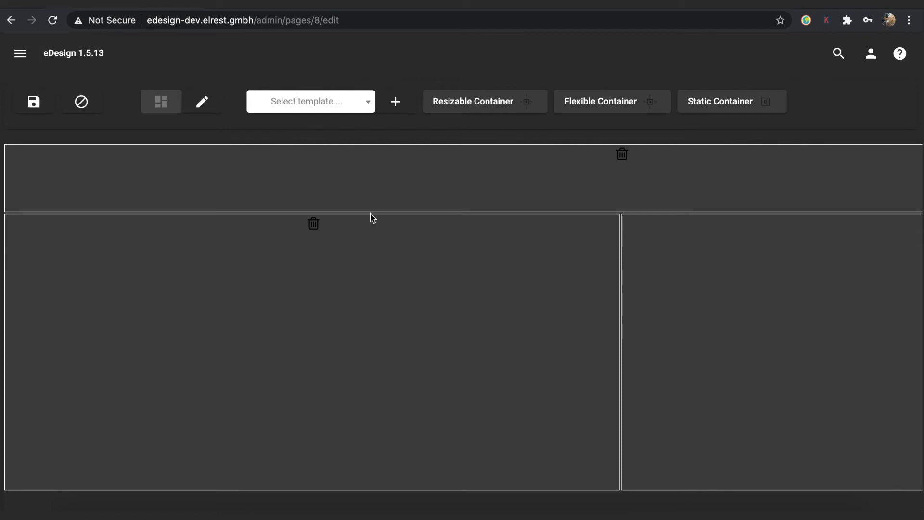
left_click(202, 103)
left_click(203, 103)
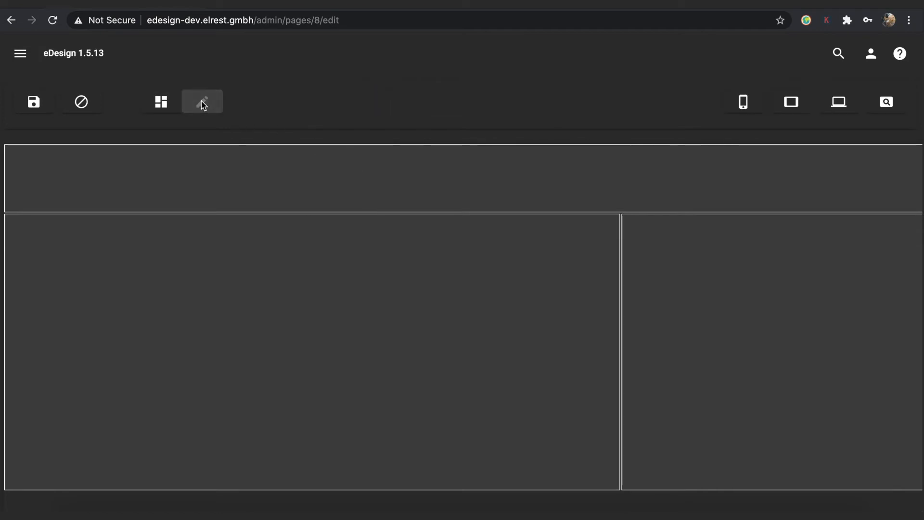
left_click(168, 106)
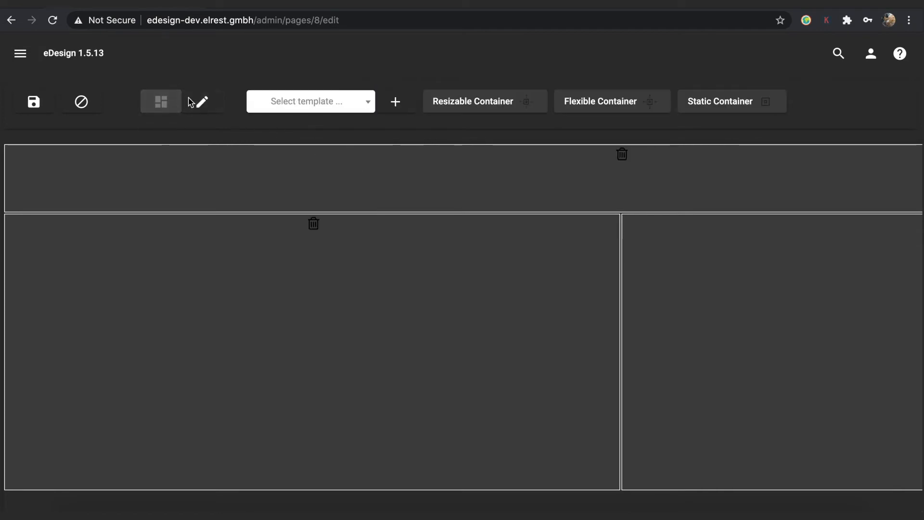
Colour the top container's background dark navy #201f2b and clear the test text typed into it.
left_click(202, 106)
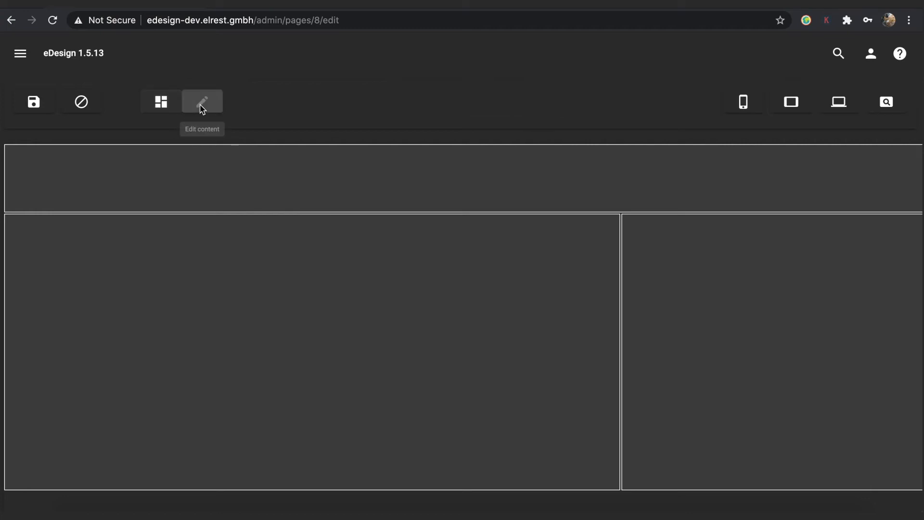
left_click(239, 184)
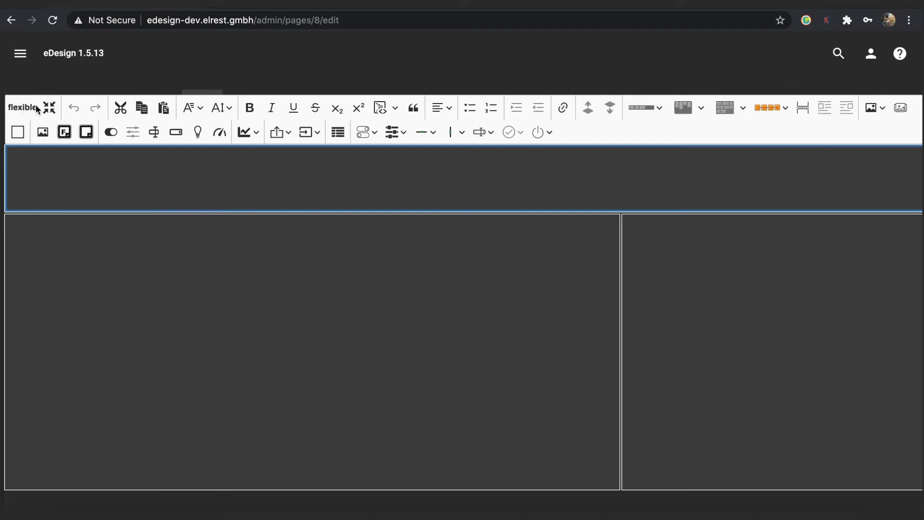
left_click(86, 138)
left_click(201, 181)
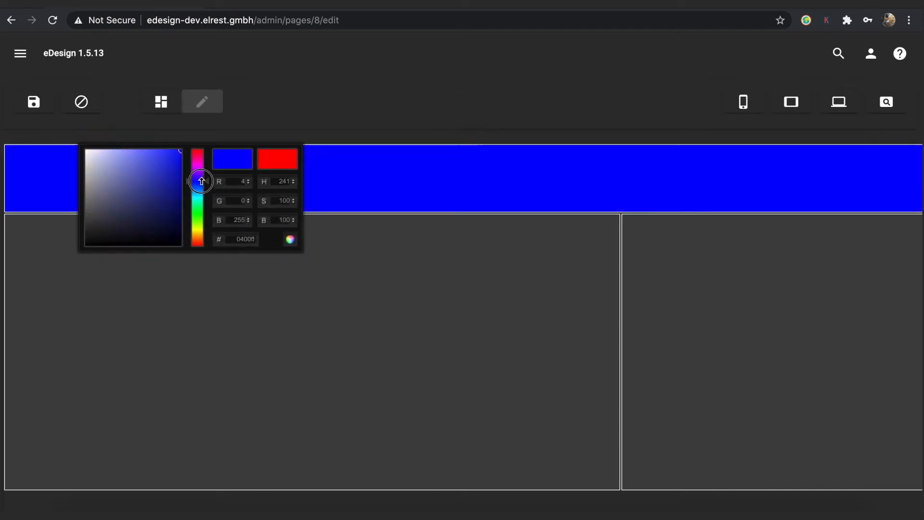
left_click_drag(135, 214, 113, 229)
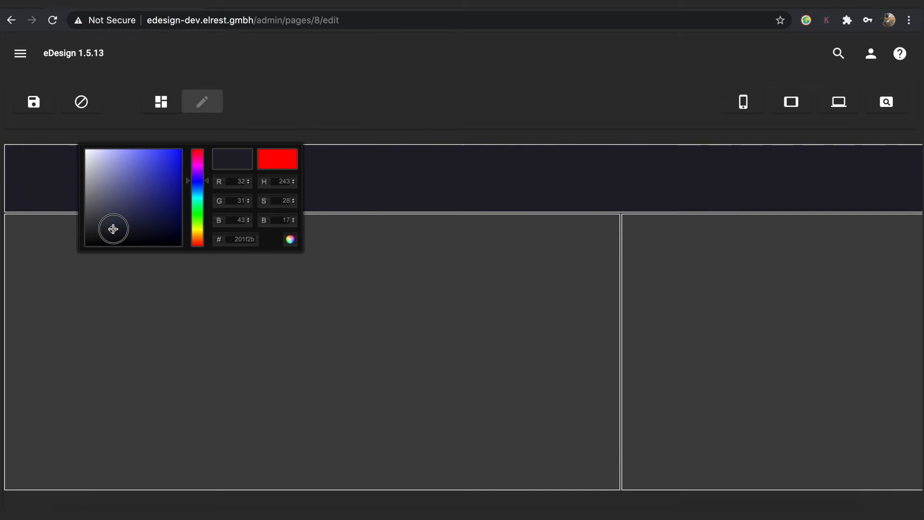
left_click(384, 220)
type("fghjklö")
key("super+a")
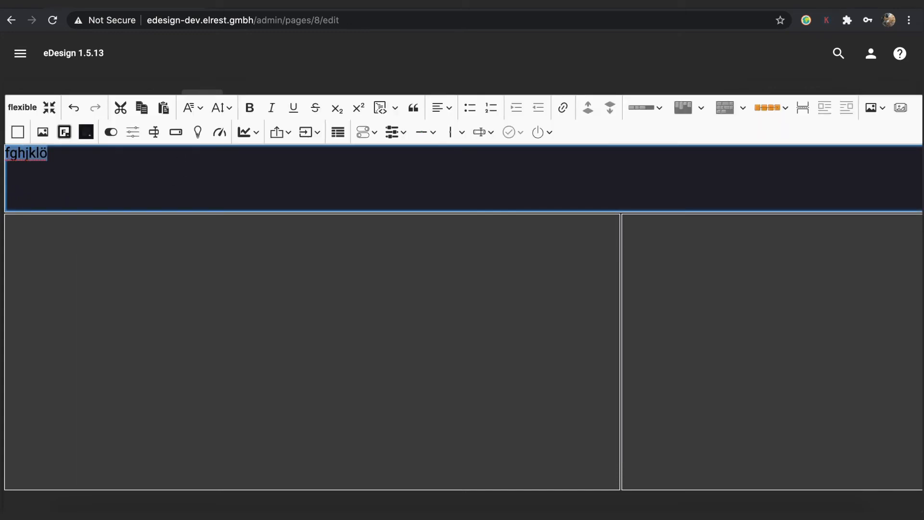
key("BackSpace")
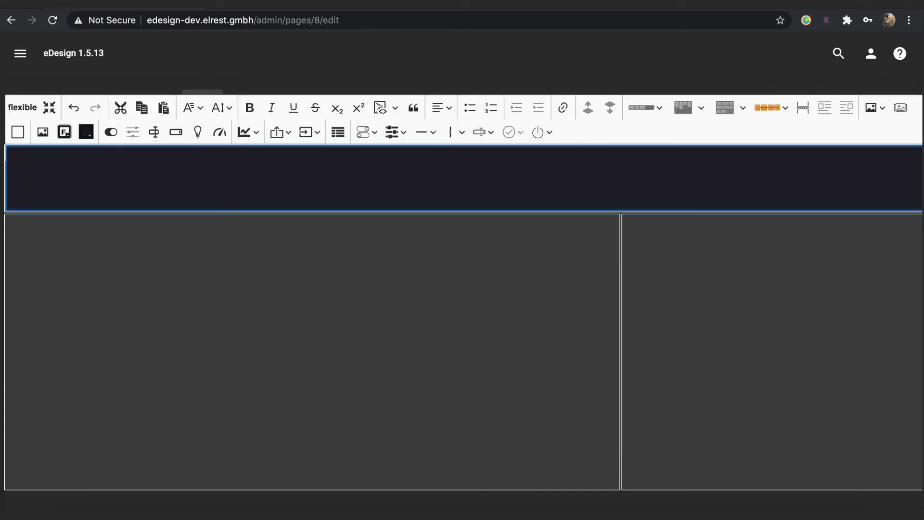
Insert text items 'hello' and 'I'm' into the top container.
left_click(282, 134)
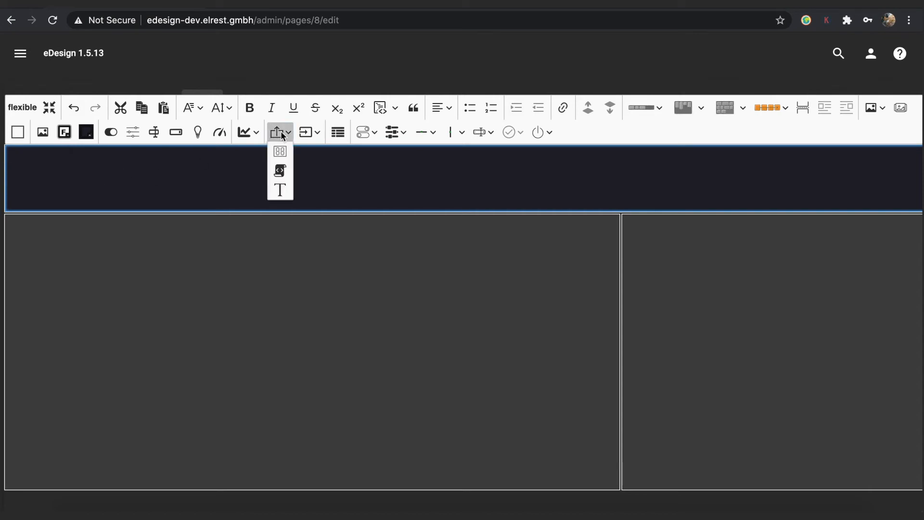
left_click(279, 189)
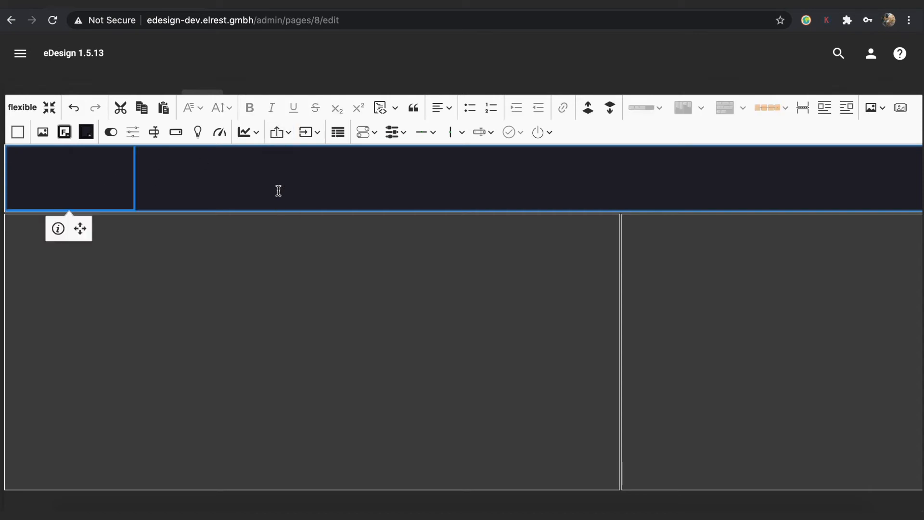
left_click(76, 186)
type("hello")
left_click(174, 192)
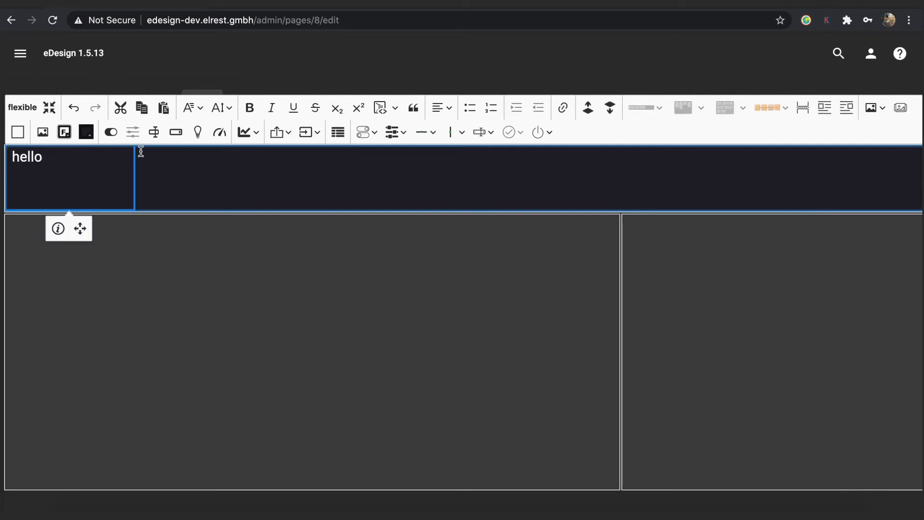
left_click(203, 160)
left_click(277, 132)
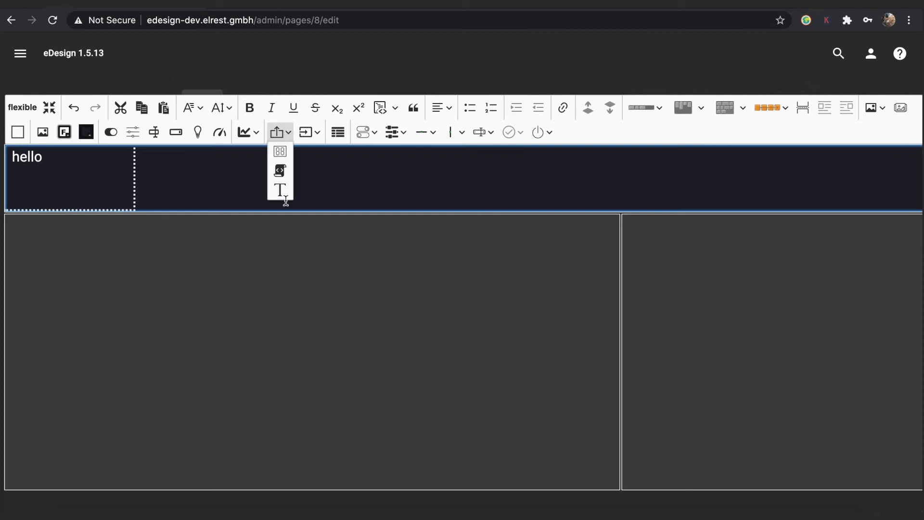
left_click(282, 192)
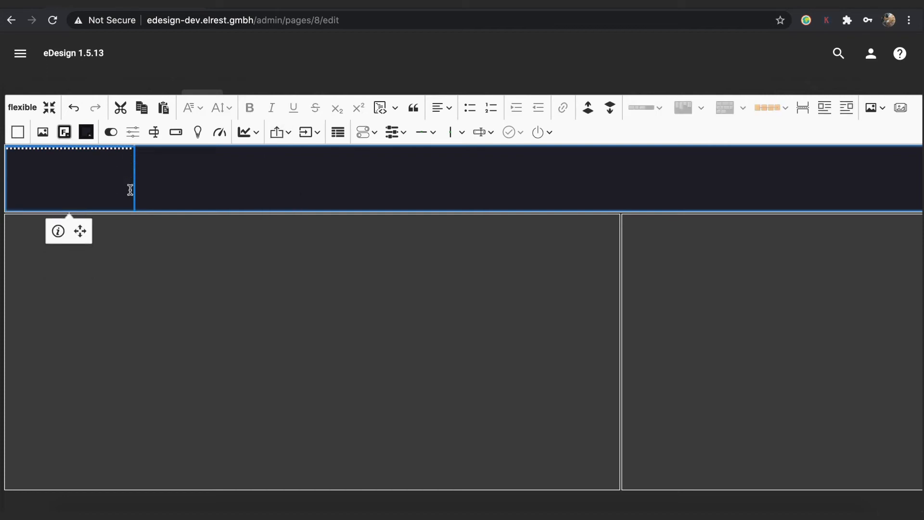
double_click(105, 178)
type("I'")
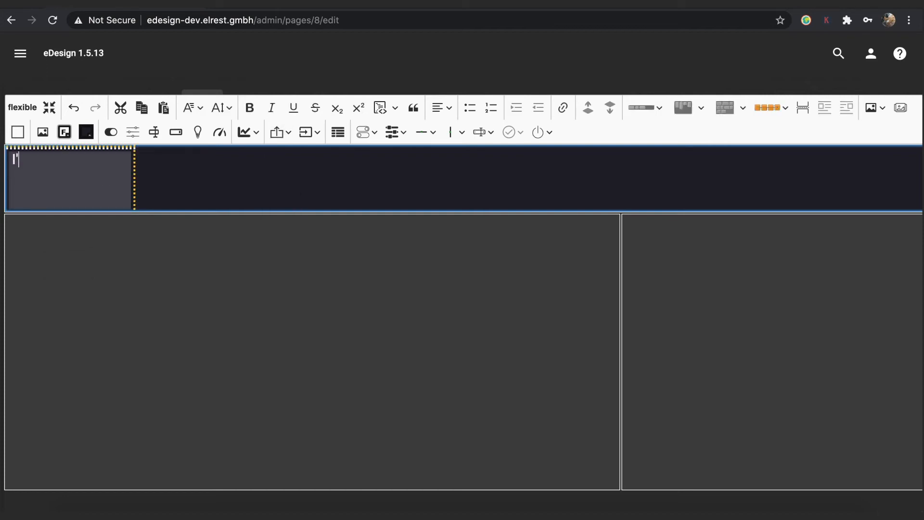
type("m")
left_click(135, 173)
Add two more text items, 'flexible' and 'container', to the top row.
left_click(197, 158)
left_click(288, 121)
left_click(283, 180)
double_click(80, 165)
type("flexible")
left_click(132, 192)
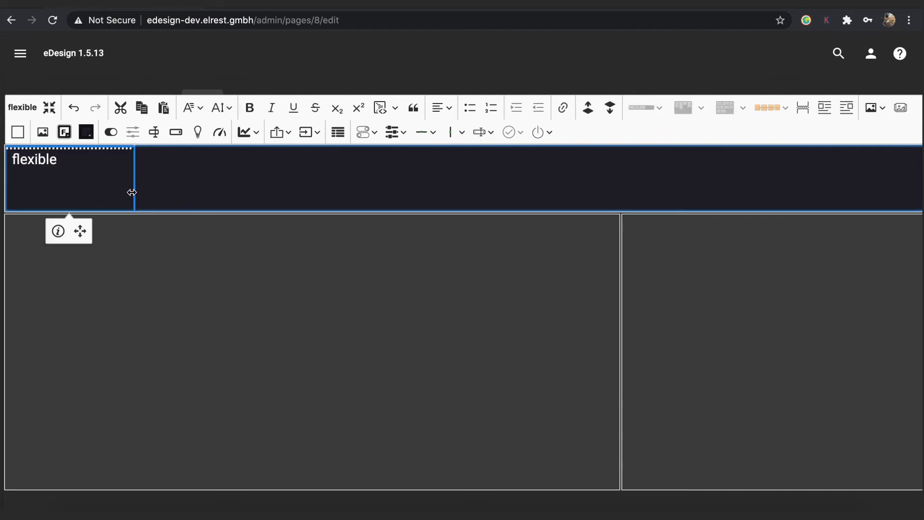
left_click(278, 132)
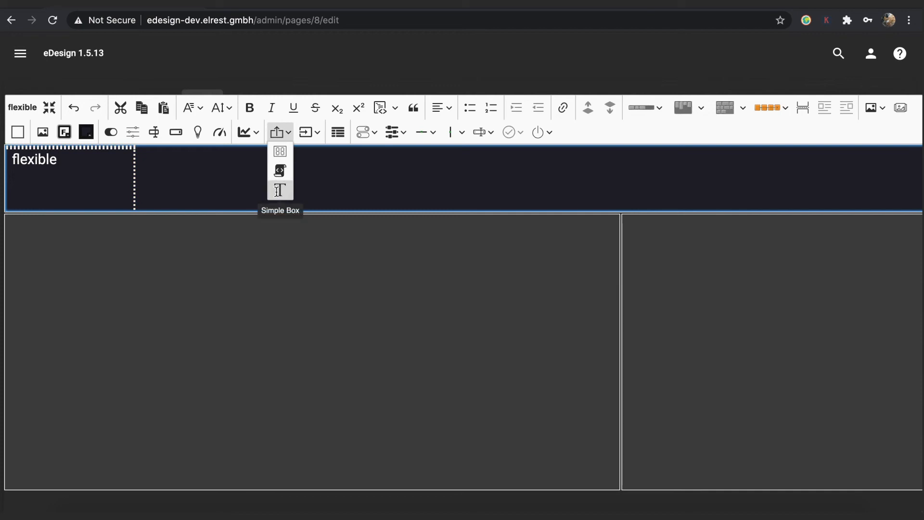
left_click(278, 191)
type("container")
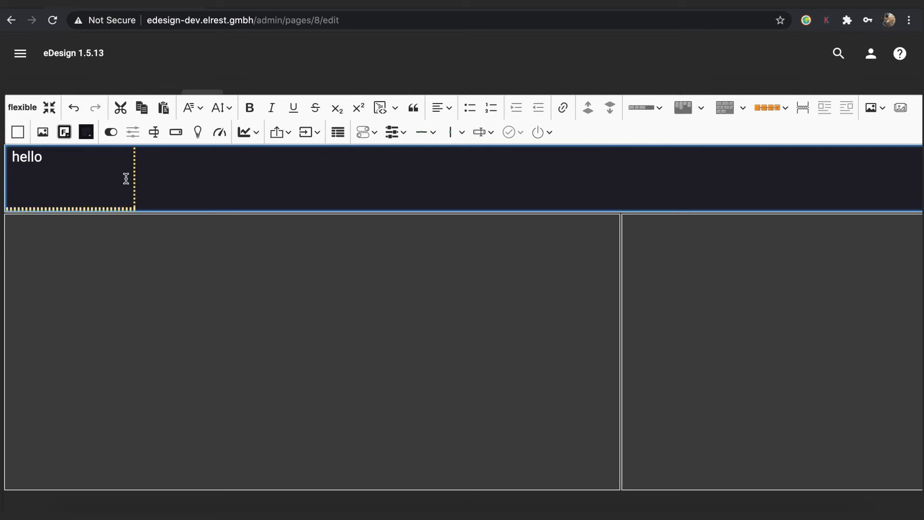
Set the top row's content justification to 'Space around'.
left_click(657, 108)
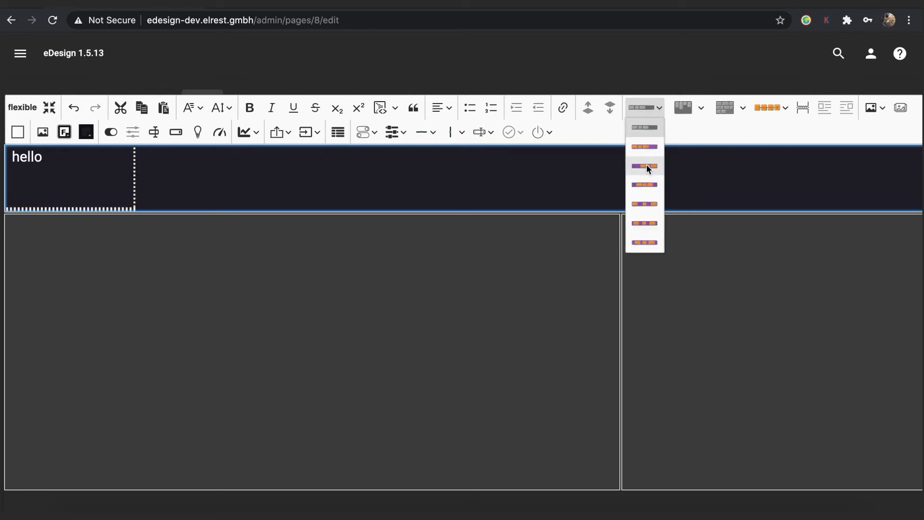
left_click(646, 146)
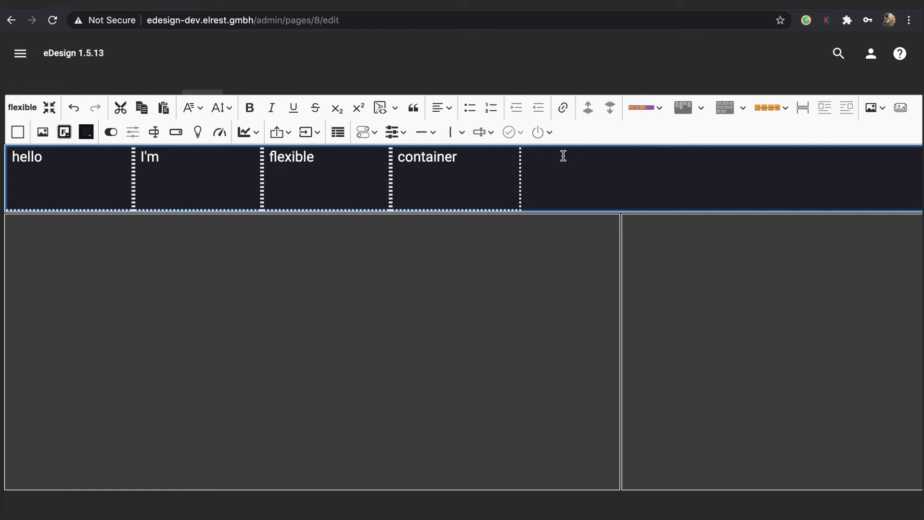
left_click(655, 108)
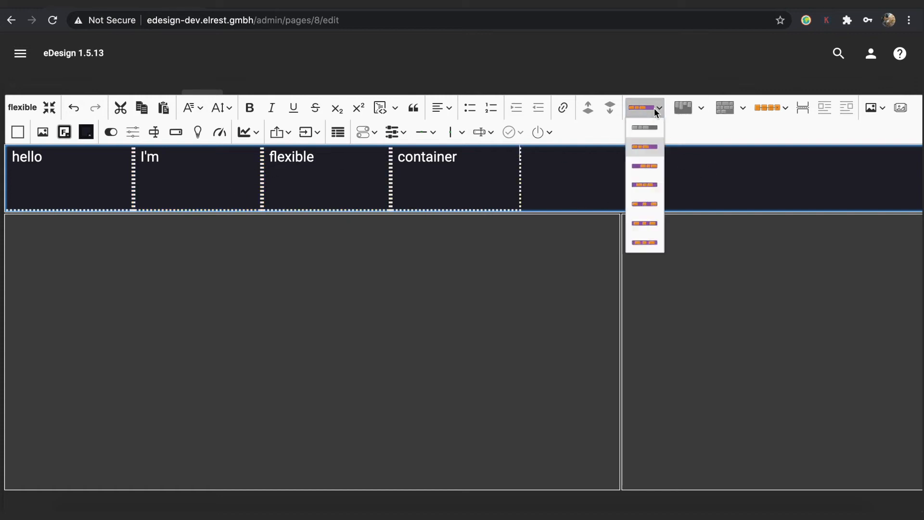
left_click(649, 187)
left_click(656, 109)
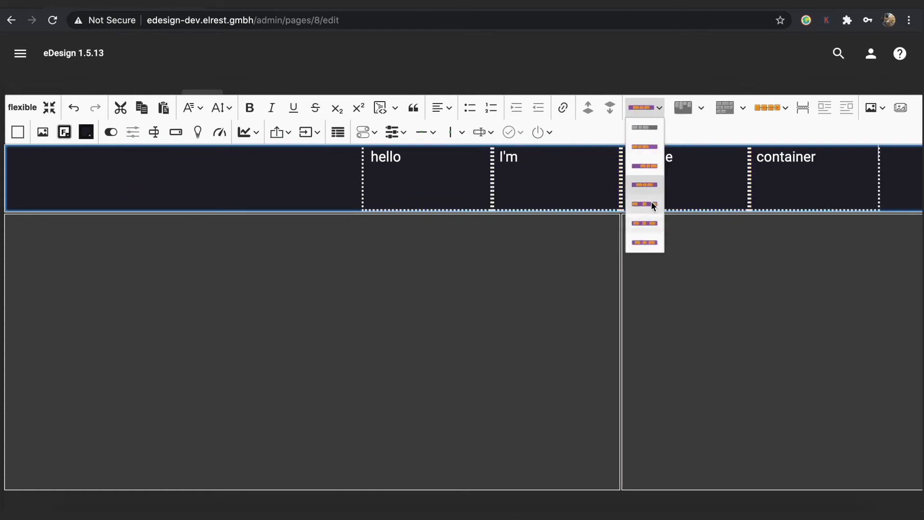
left_click(651, 203)
left_click(654, 115)
left_click(646, 223)
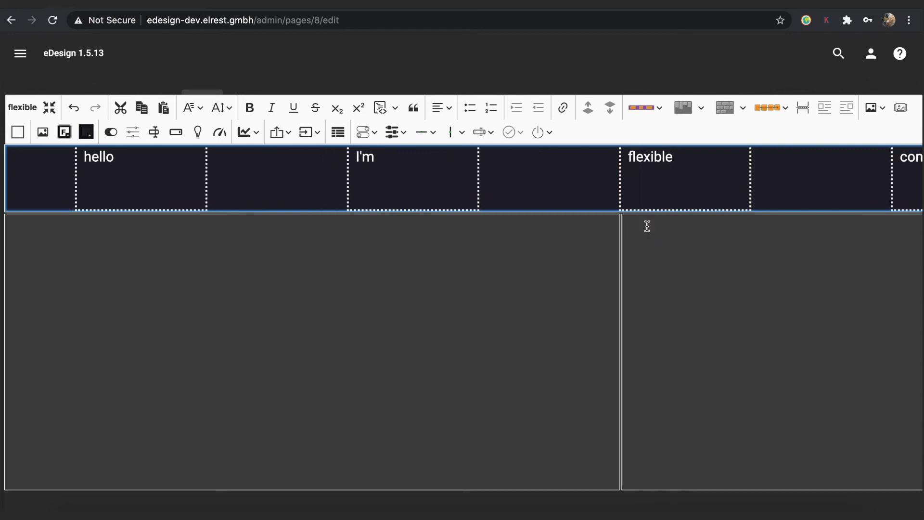
left_click(384, 319)
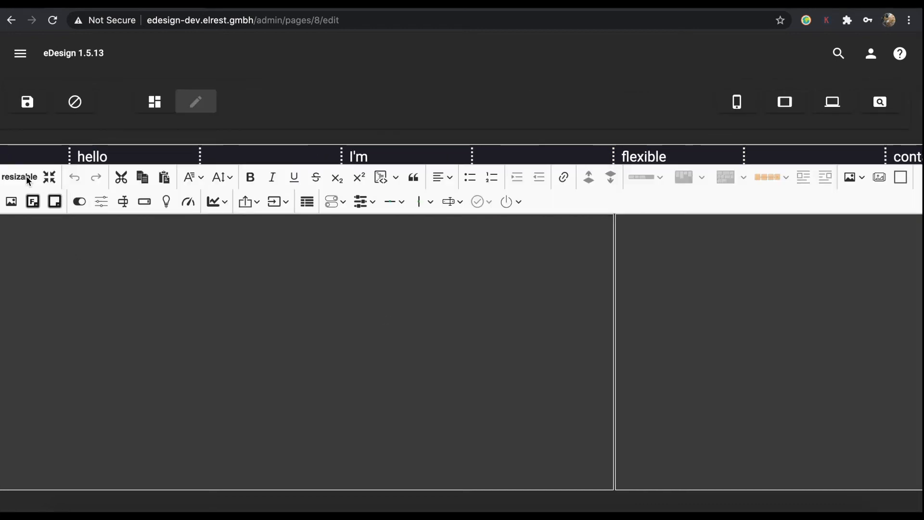
Give the left container a grey-blue #3c4a57 background and add a text box reading 'hello I'm resizable'.
left_click(54, 201)
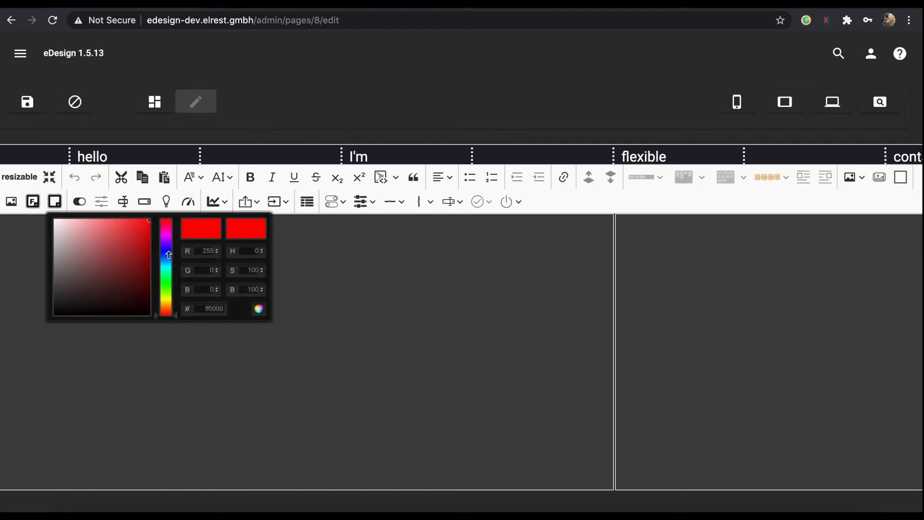
left_click(167, 257)
left_click(84, 282)
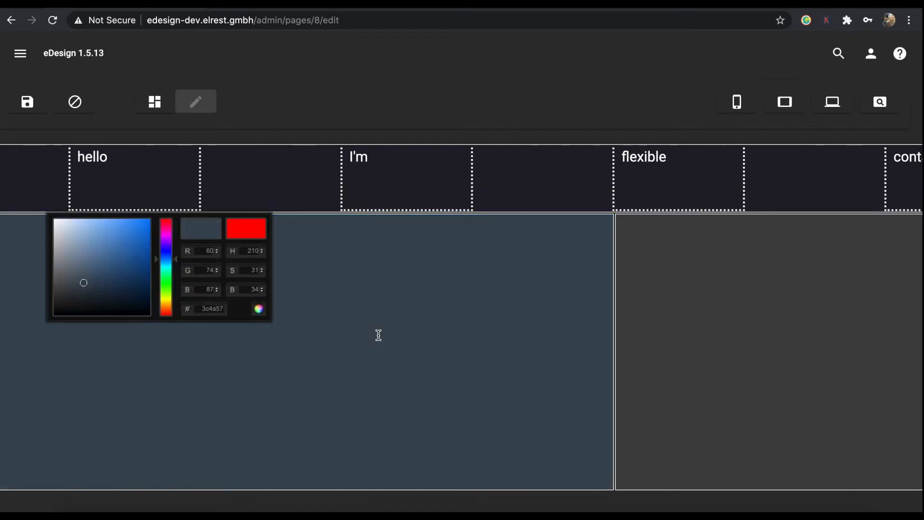
left_click(379, 335)
left_click(247, 201)
type("hello I'm resizable")
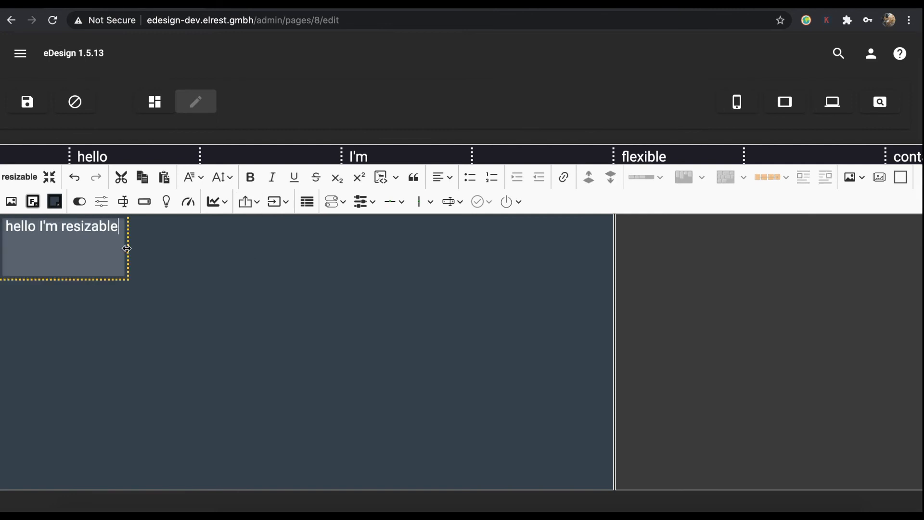
left_click_drag(126, 249, 208, 248)
Enlarge the text to 150%, centre it, and move the box toward the container's middle.
triple_click(99, 224)
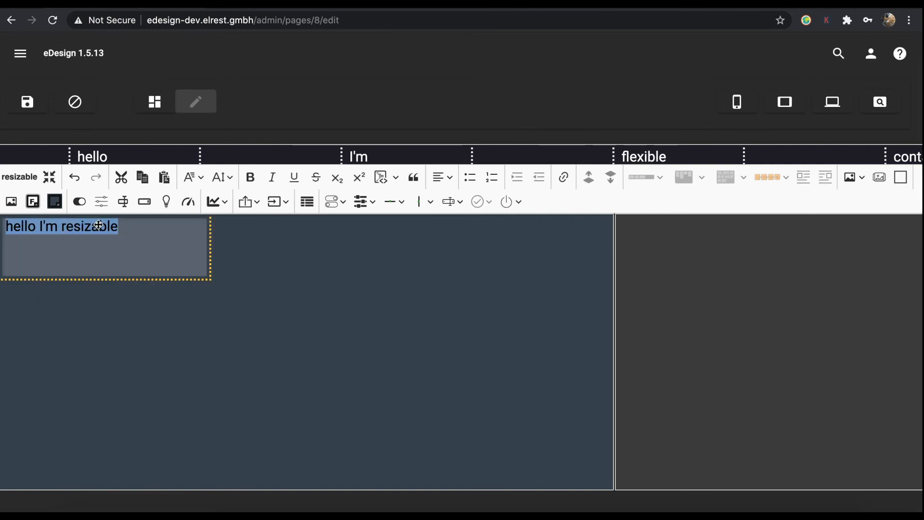
left_click(192, 177)
left_click(230, 178)
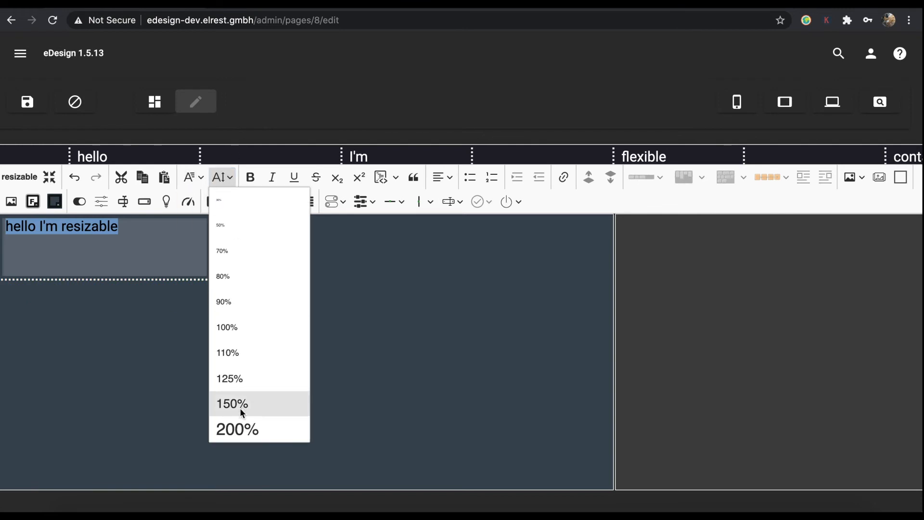
left_click(240, 408)
left_click_drag(208, 254, 337, 249)
double_click(200, 237)
triple_click(200, 237)
left_click(440, 178)
left_click(442, 233)
left_click(373, 239)
left_click_drag(197, 240, 321, 259)
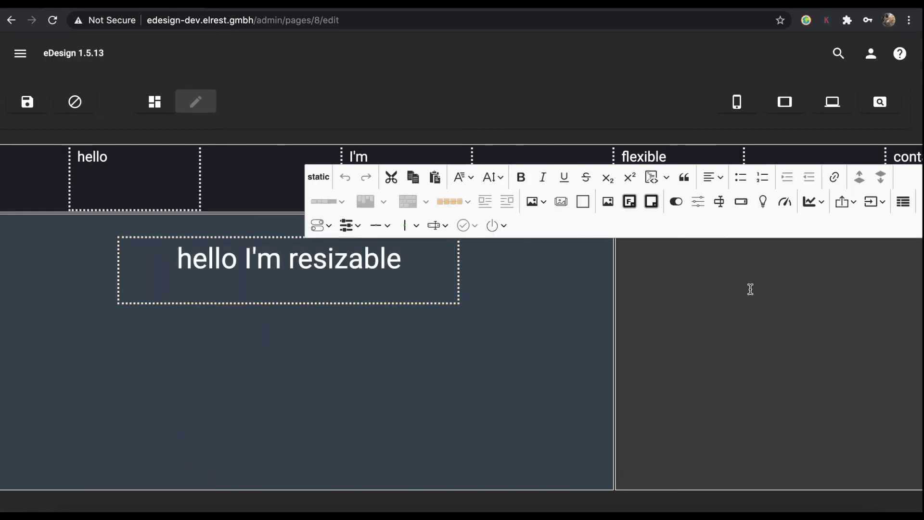
Give the right static container a dark teal background and add text 'hello I'm static'.
scroll(749, 287, "right", 5)
scroll(741, 293, "right", 2)
left_click(653, 177)
left_click(765, 238)
left_click(691, 257)
left_click(530, 306)
left_click(586, 177)
type("hello I'm static")
Enlarge the static text to 200%, centre it, and move the box right and down.
triple_click(375, 227)
left_click(495, 152)
left_click(511, 405)
triple_click(454, 237)
left_click(716, 153)
left_click(715, 212)
left_click_drag(471, 232, 679, 280)
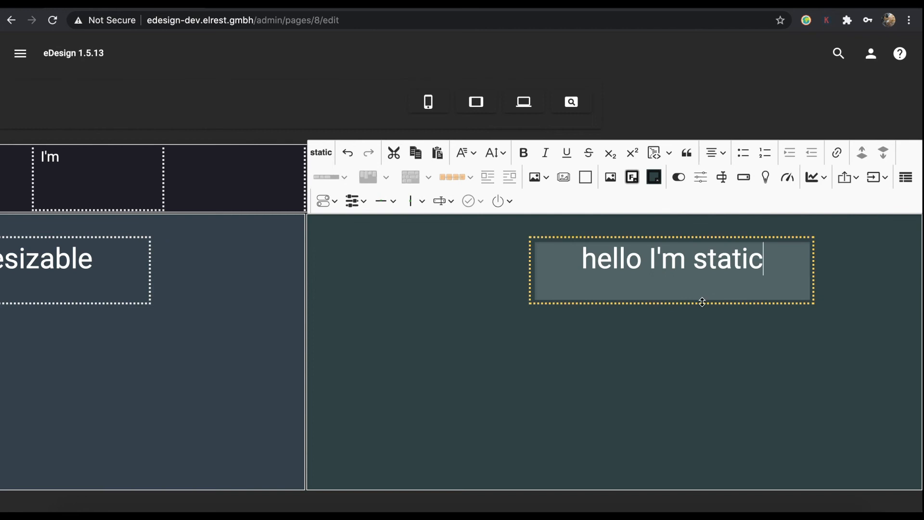
left_click(715, 293)
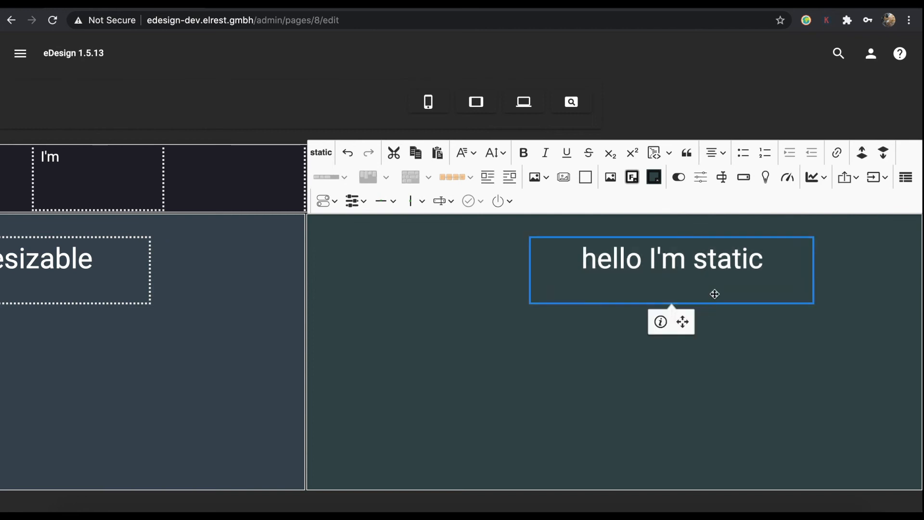
Inspect Size & Position of the static and resizable text boxes without changing anything.
left_click(680, 325)
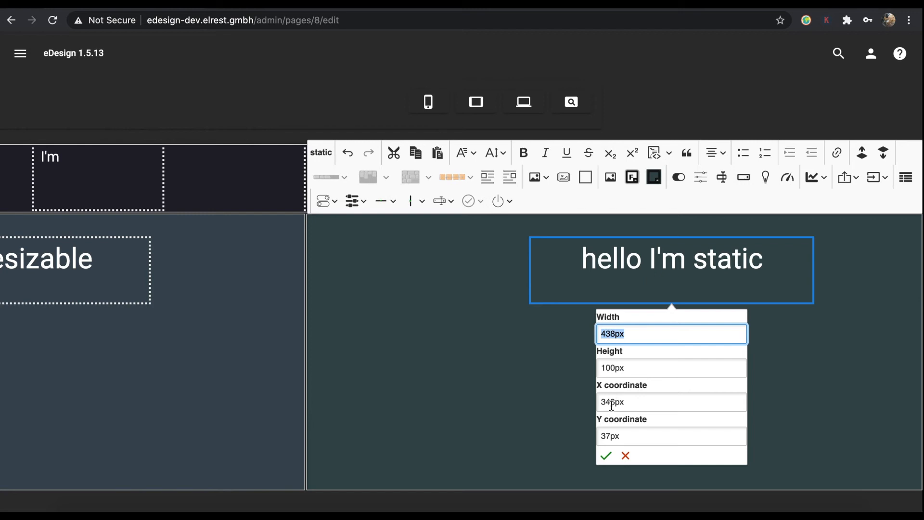
left_click(625, 455)
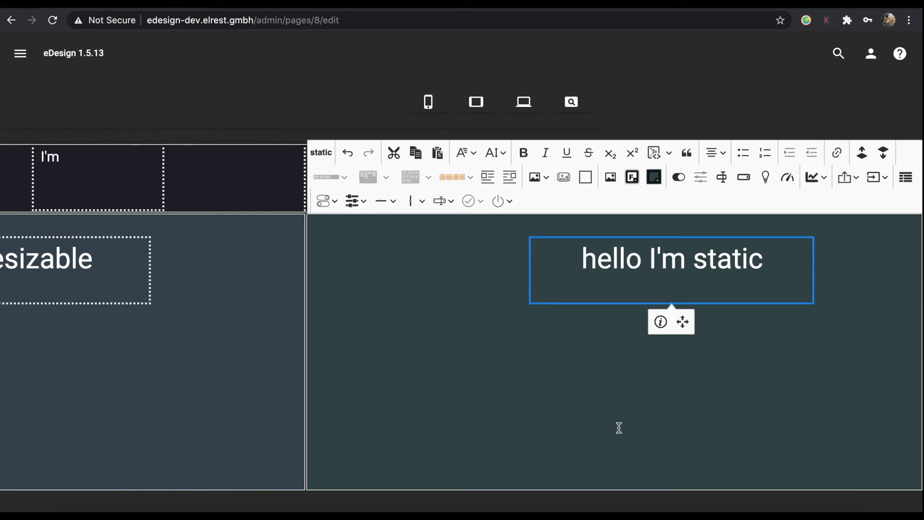
scroll(448, 351, "left", 5)
left_click(275, 303)
left_click(221, 322)
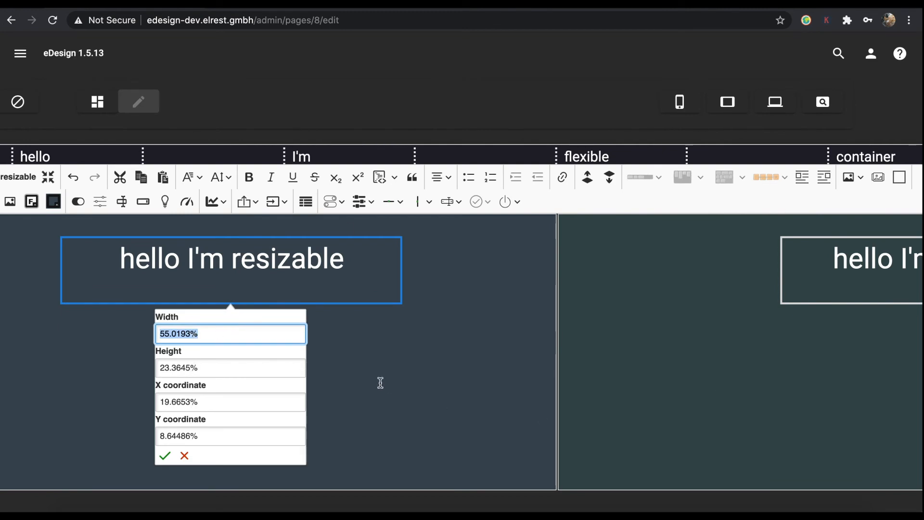
left_click(184, 454)
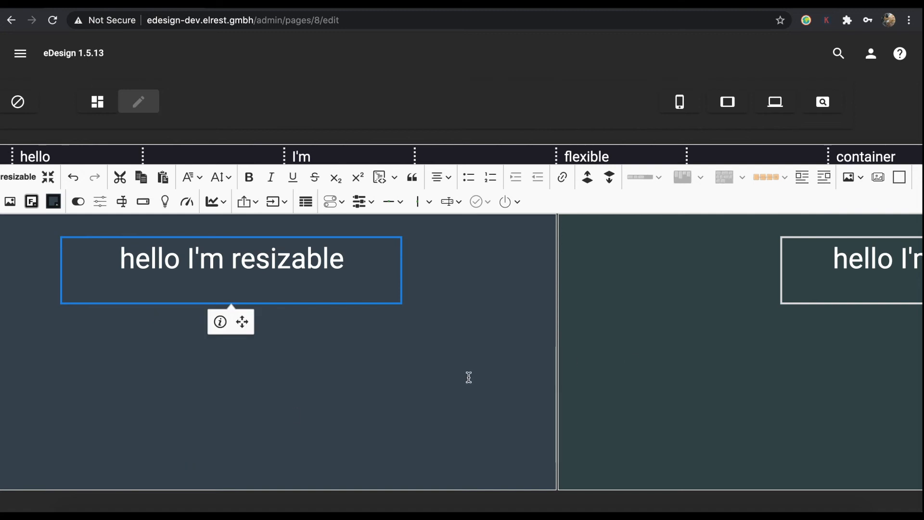
Save the Test page, preview it at PC size, and narrow the window so containers stack.
scroll(469, 377, "left", 2)
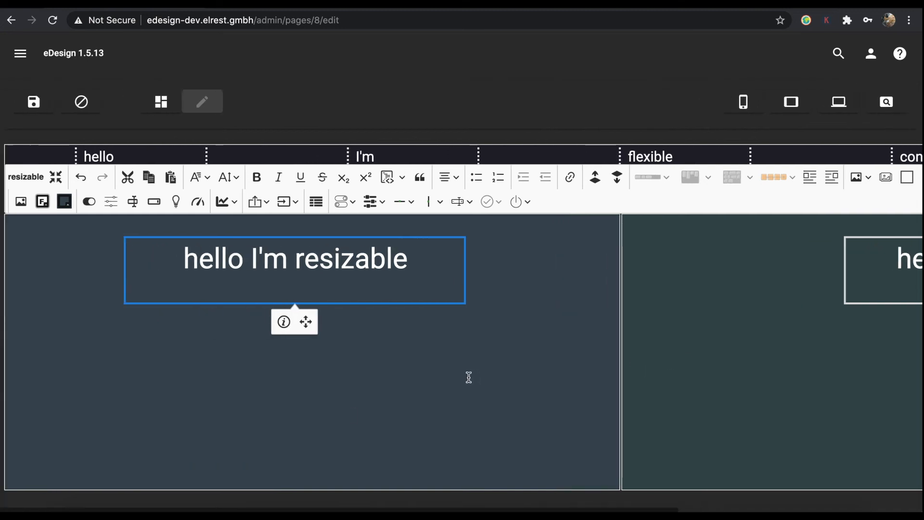
left_click(390, 375)
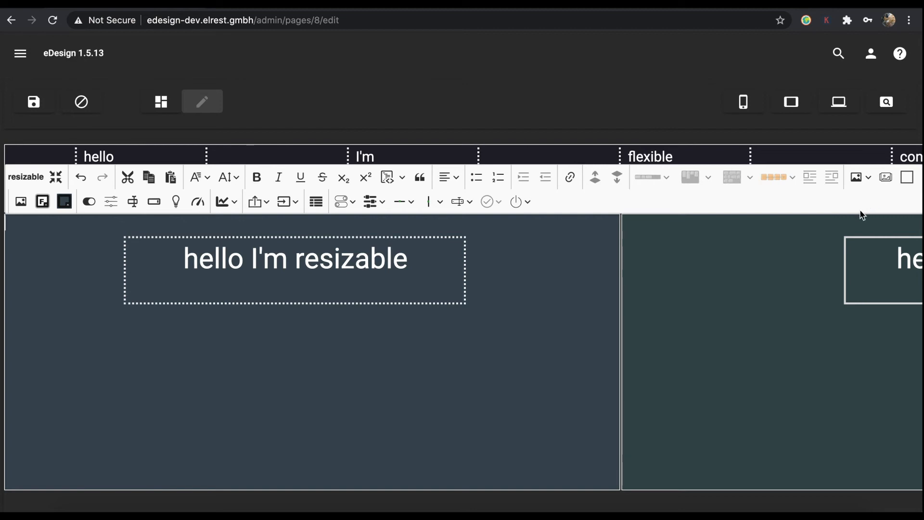
left_click(33, 102)
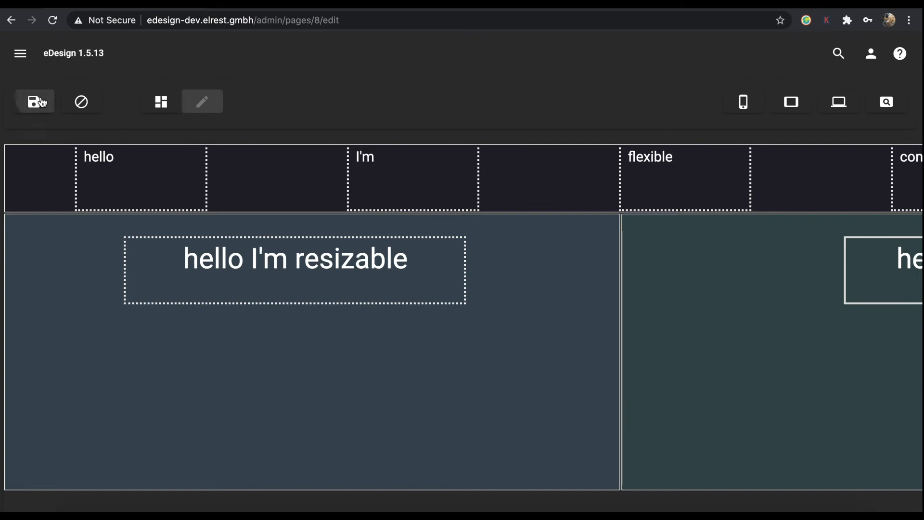
left_click(838, 102)
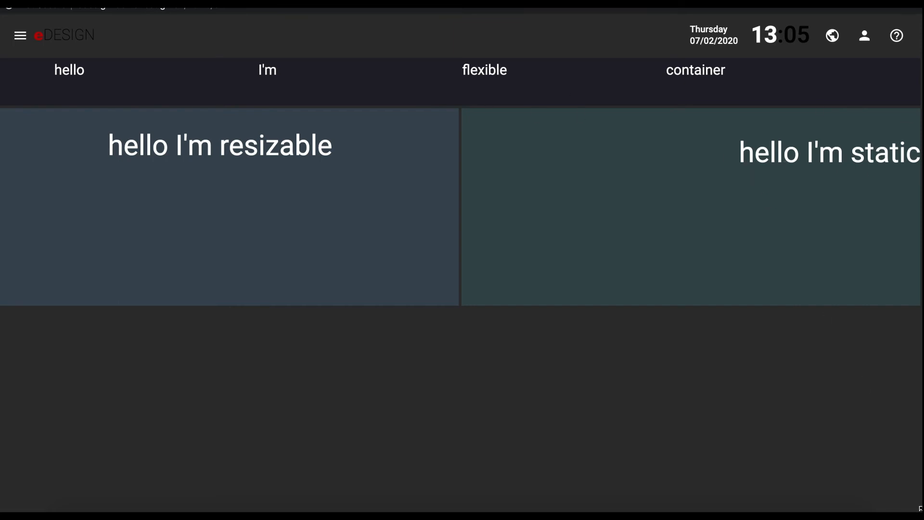
left_click_drag(917, 508, 530, 485)
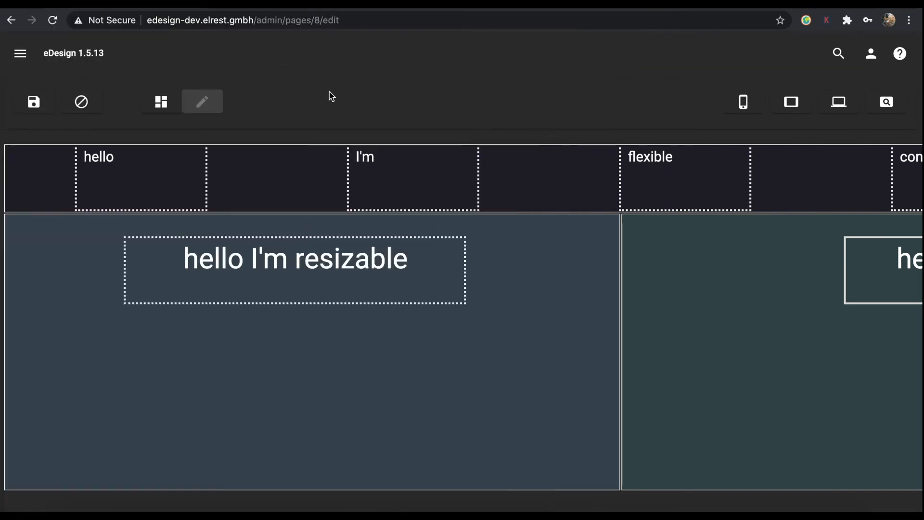
Drag the resizable container's corner to make it wider and taller.
scroll(604, 167, "right", 5)
left_click_drag(297, 413, 909, 415)
scroll(909, 415, "down", 2)
left_click_drag(907, 312, 907, 508)
scroll(462, 289, "up", 2)
scroll(462, 289, "left", 5)
Paste a dark grey hex value as the resizable container's background colour.
left_click(202, 101)
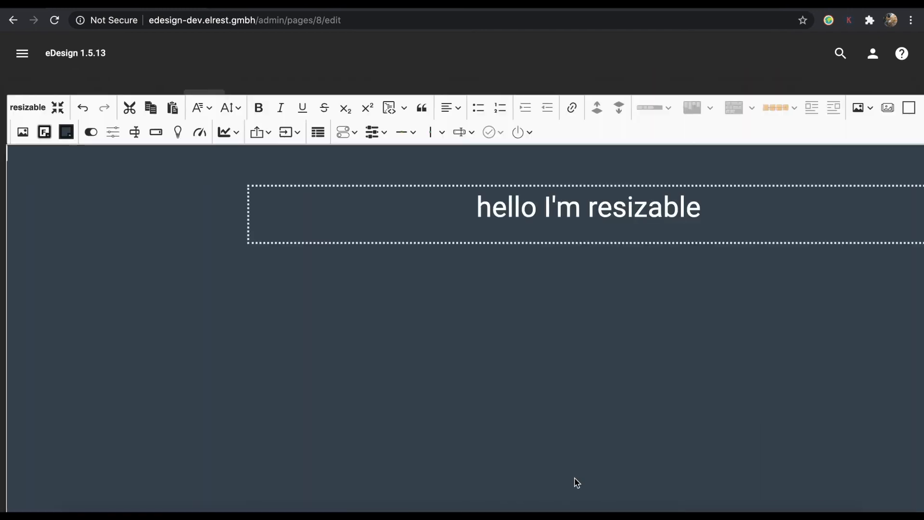
left_click(66, 132)
double_click(222, 240)
key("super+v")
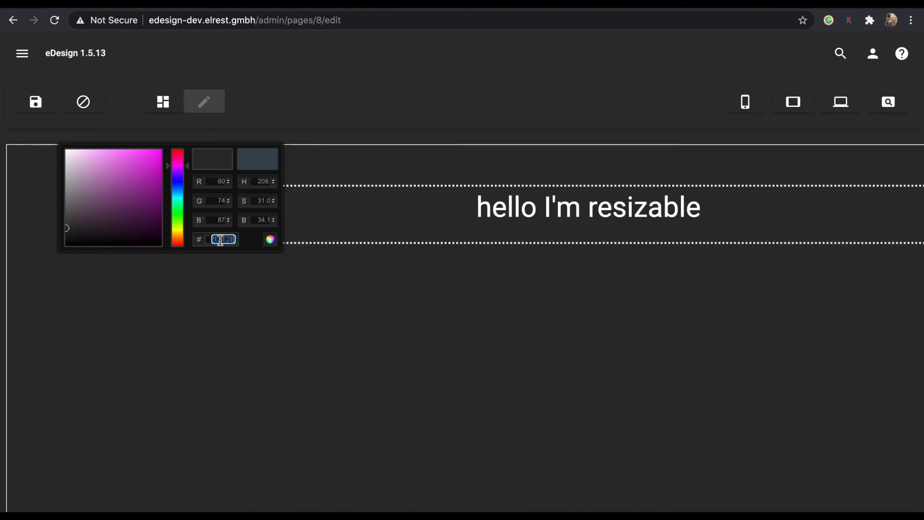
left_click(241, 276)
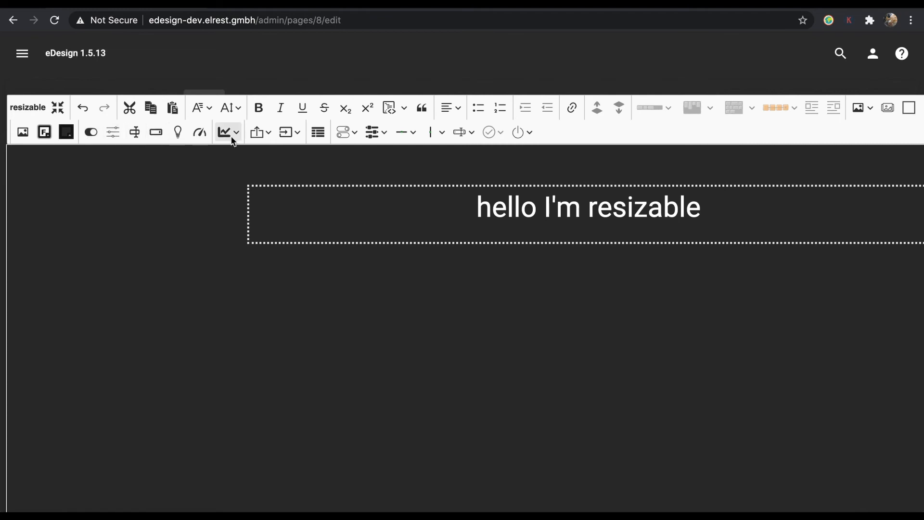
Insert the black Toggle Themed switch and move it, enlarged, into the container below the text.
left_click(347, 132)
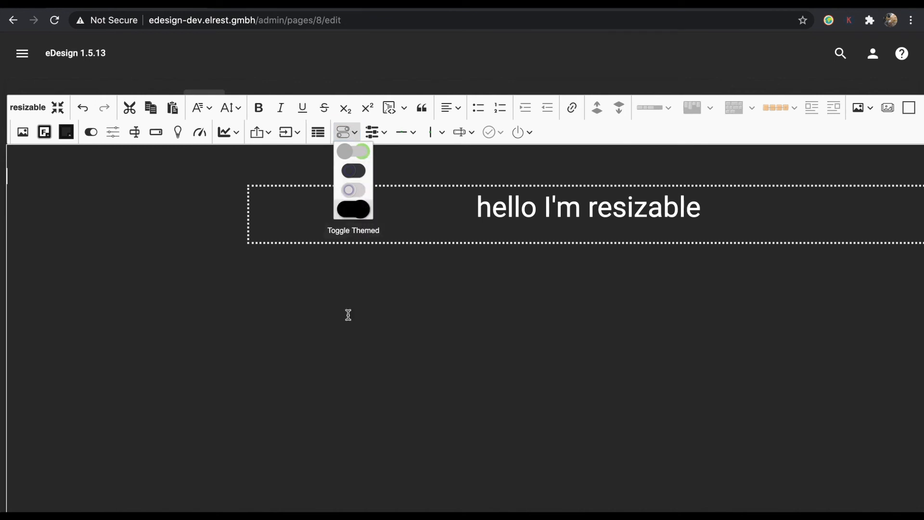
left_click(349, 208)
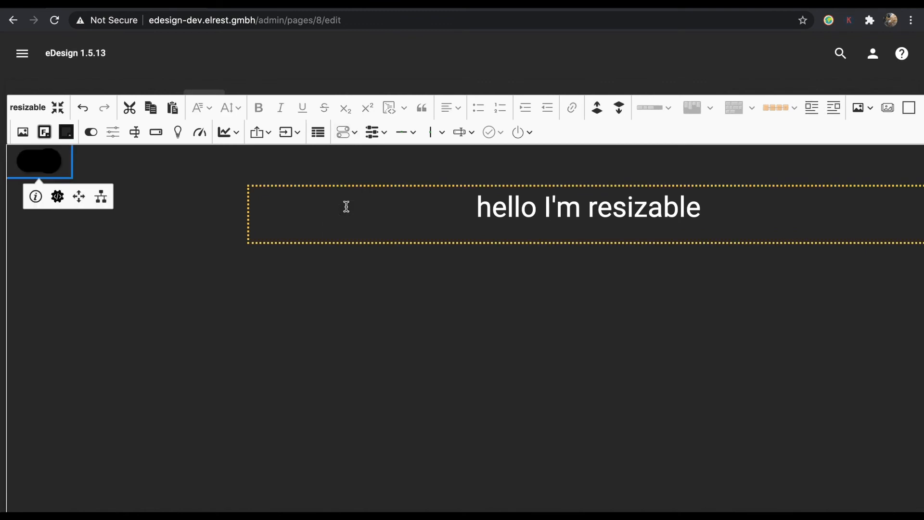
left_click_drag(59, 175, 333, 437)
left_click_drag(287, 351, 301, 410)
left_click(405, 342)
left_click(860, 110)
Insert an empty image placeholder and drag it into the resizable container.
left_click(862, 166)
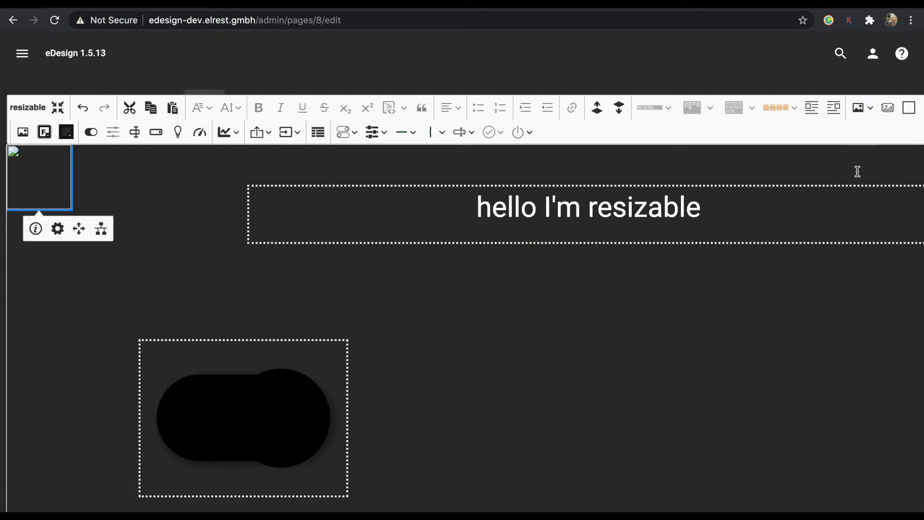
left_click_drag(53, 182, 797, 514)
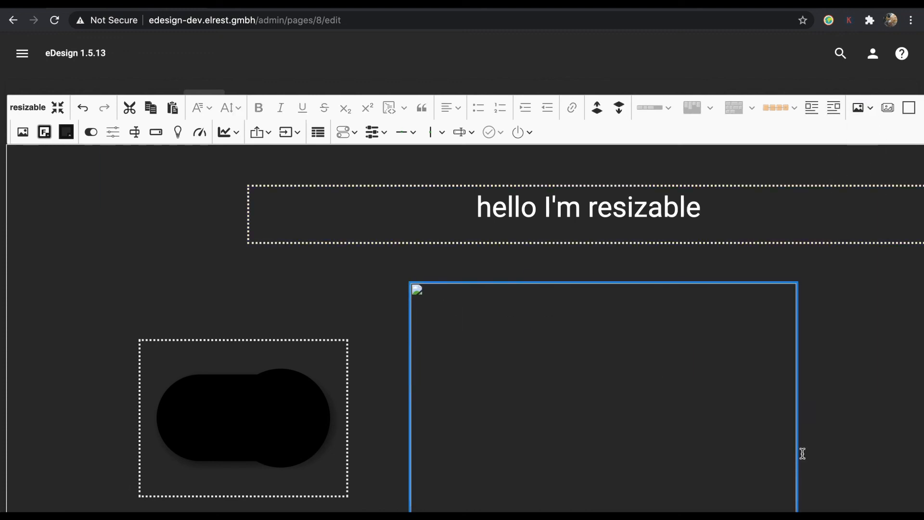
scroll(624, 420, "down", 2)
Add image Condition #1 'value == false' showing tanks.png.
left_click(626, 422)
left_click(630, 418)
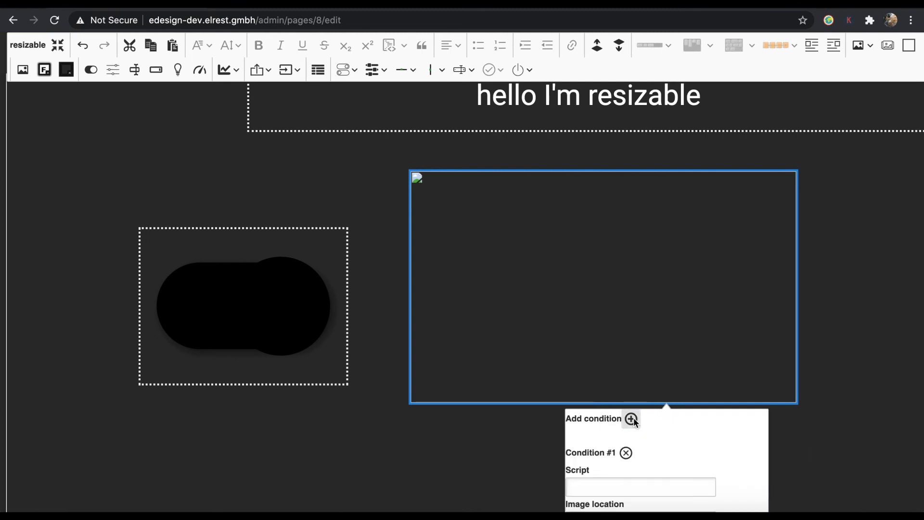
left_click(568, 485)
type("value")
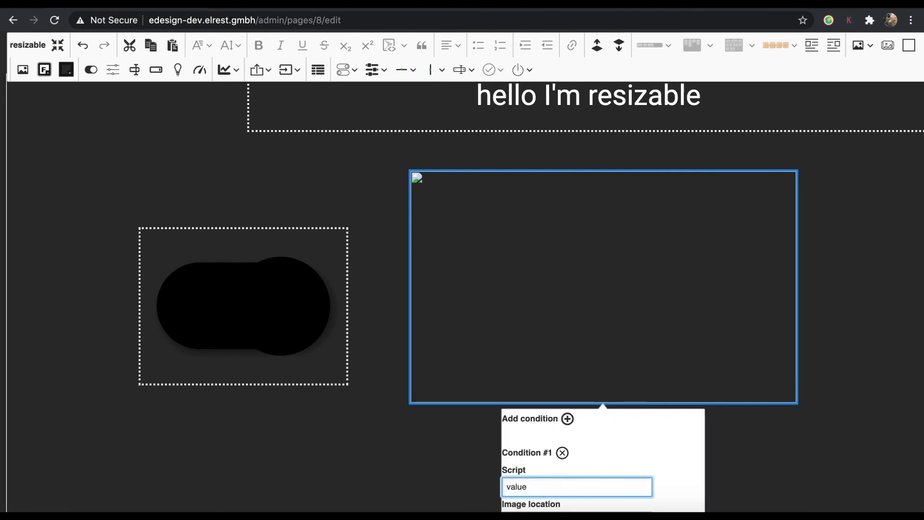
scroll(667, 460, "down", 1)
left_click(667, 463)
double_click(569, 120)
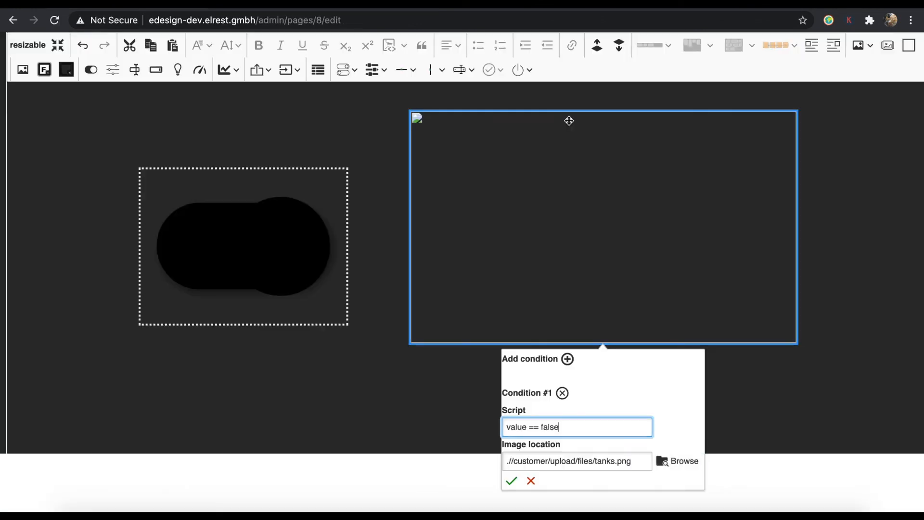
Add Condition #2 'value == true' with the AnimateTanks image and save the conditions.
left_click(567, 359)
left_click(671, 465)
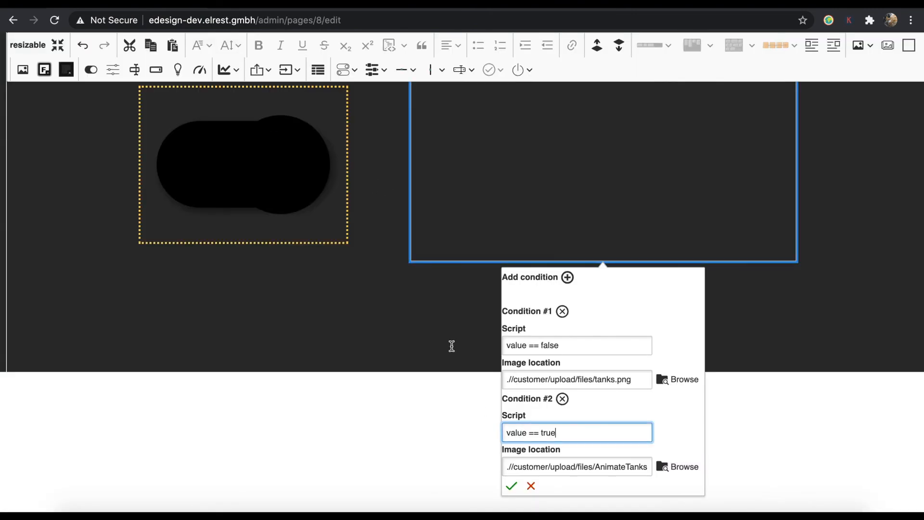
left_click(512, 485)
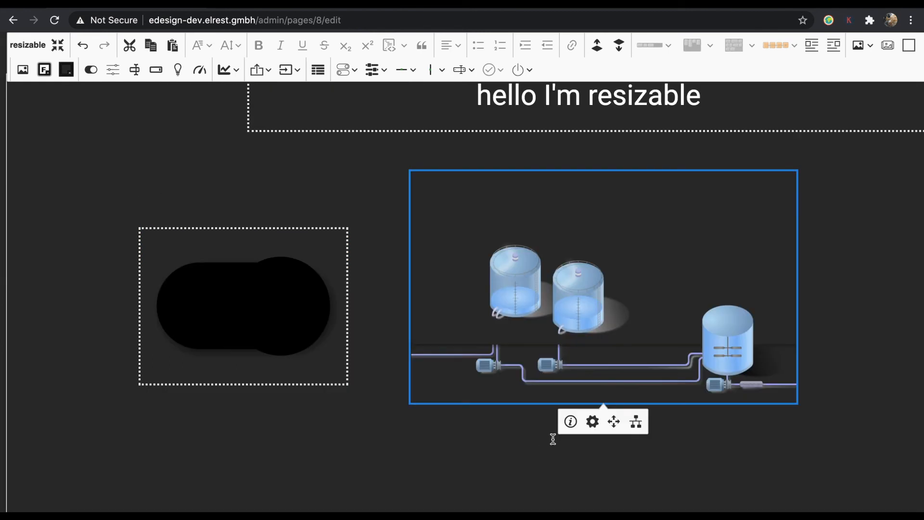
Bind the tank image to Cloud-Computer variable Application.viessmannPrg.bVar.
left_click(636, 421)
left_click(538, 431)
left_click(530, 438)
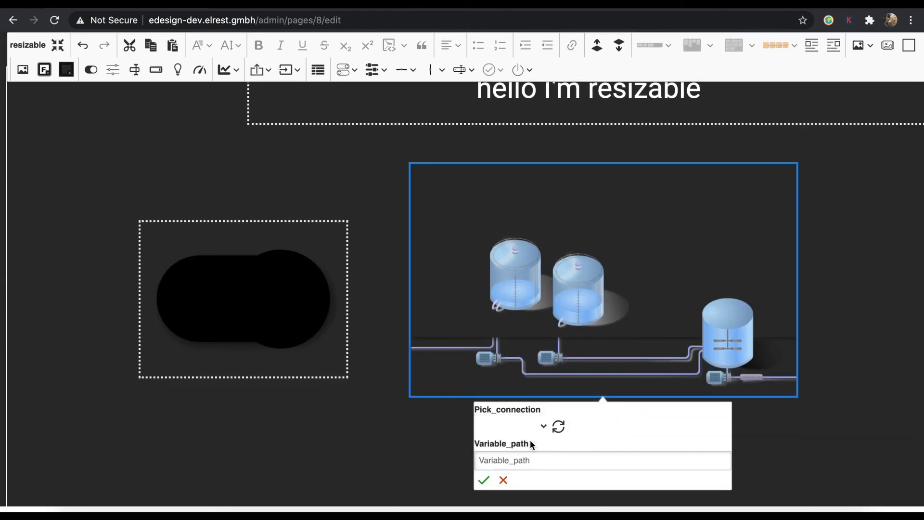
left_click(482, 446)
left_click(510, 444)
left_click(553, 486)
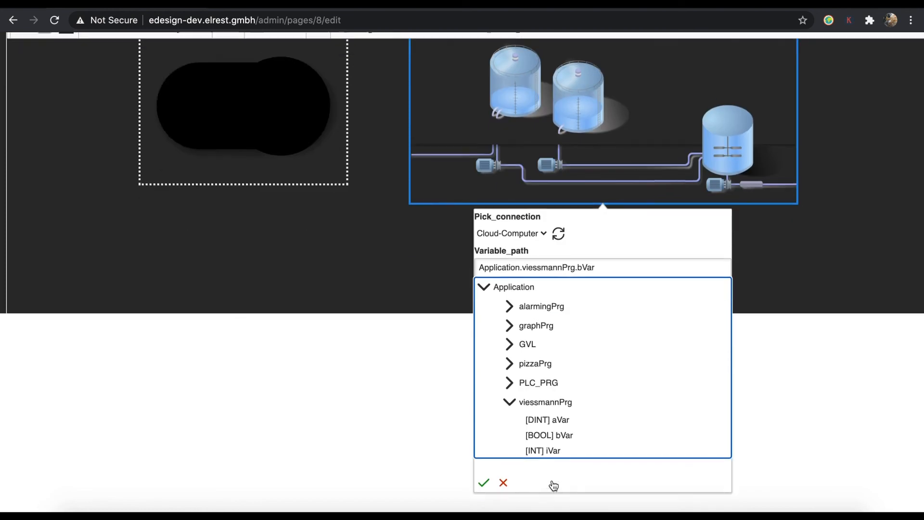
left_click(482, 479)
Bind the toggle to the same Cloud-Computer variable Application.viessmannPrg.bVar.
left_click(241, 295)
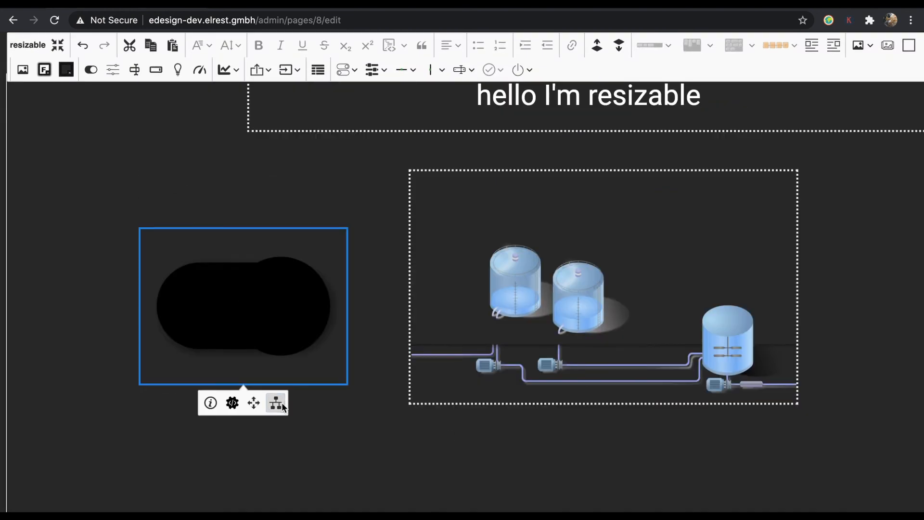
left_click(276, 401)
left_click(153, 414)
left_click(149, 428)
scroll(154, 455, "down", 2)
left_click(183, 506)
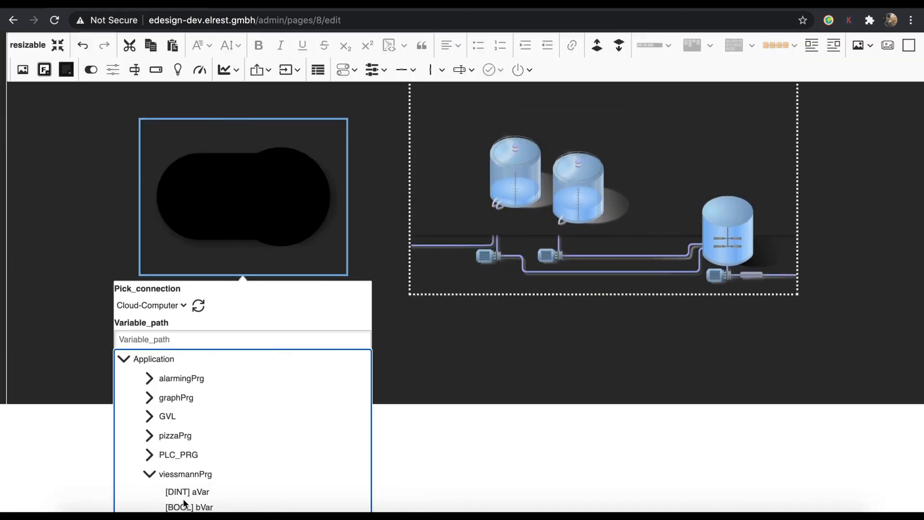
scroll(134, 450, "down", 2)
left_click(123, 479)
scroll(407, 388, "up", 3)
scroll(398, 375, "up", 3)
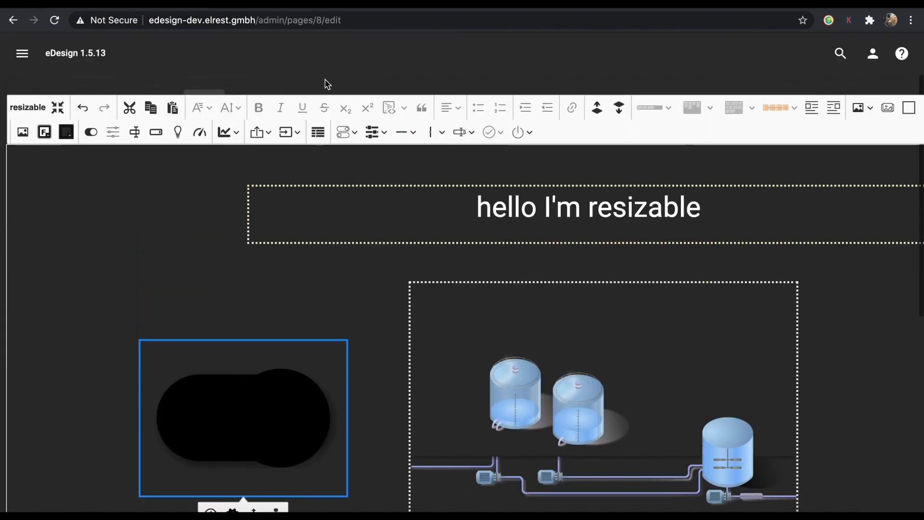
Save the page and switch the toggle on in the PC 1920x1200 preview.
left_click(47, 102)
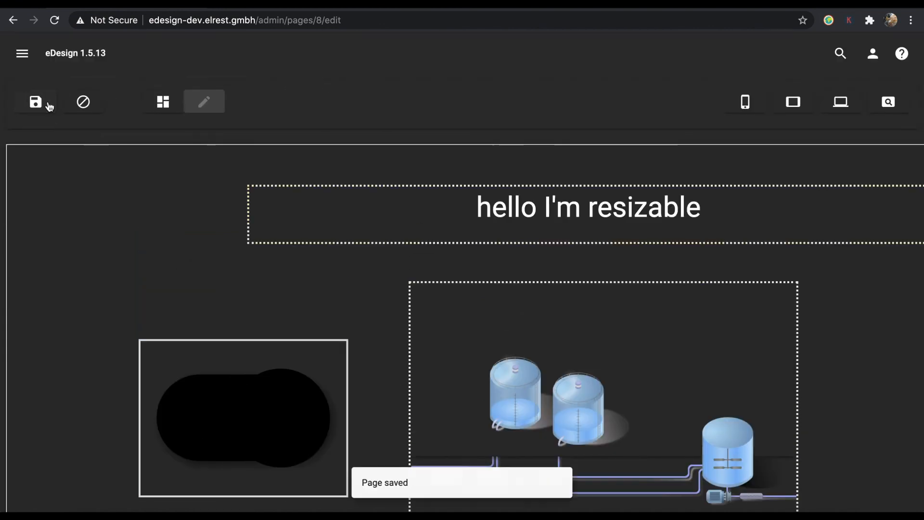
left_click(841, 103)
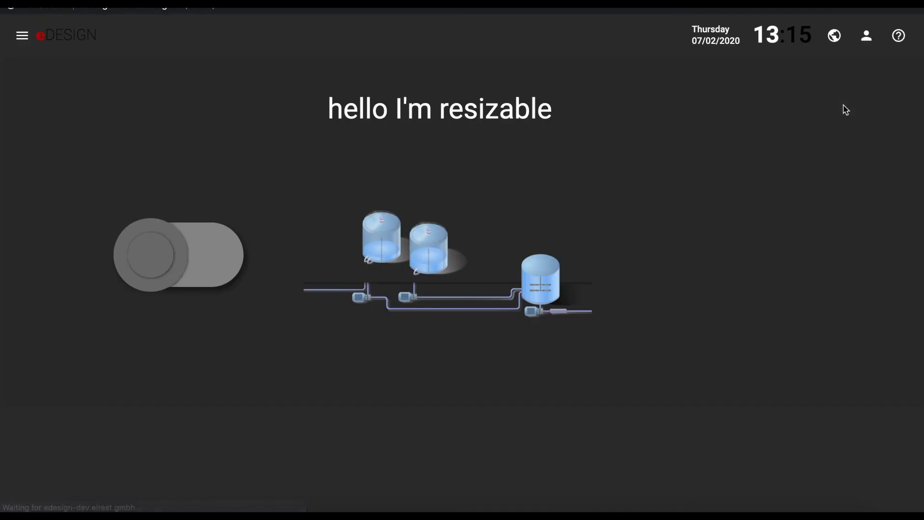
left_click(147, 255)
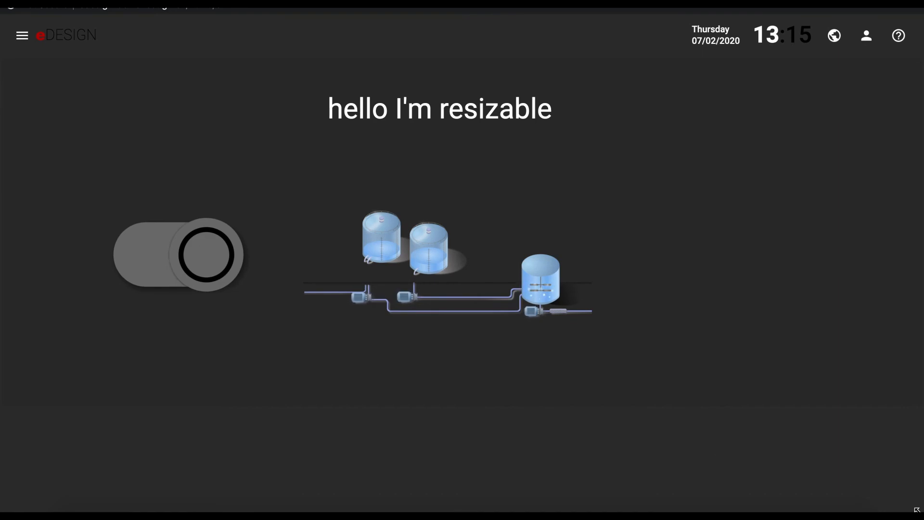
Return to the admin Dashboard via the hamburger menu.
left_click_drag(920, 510, 483, 417)
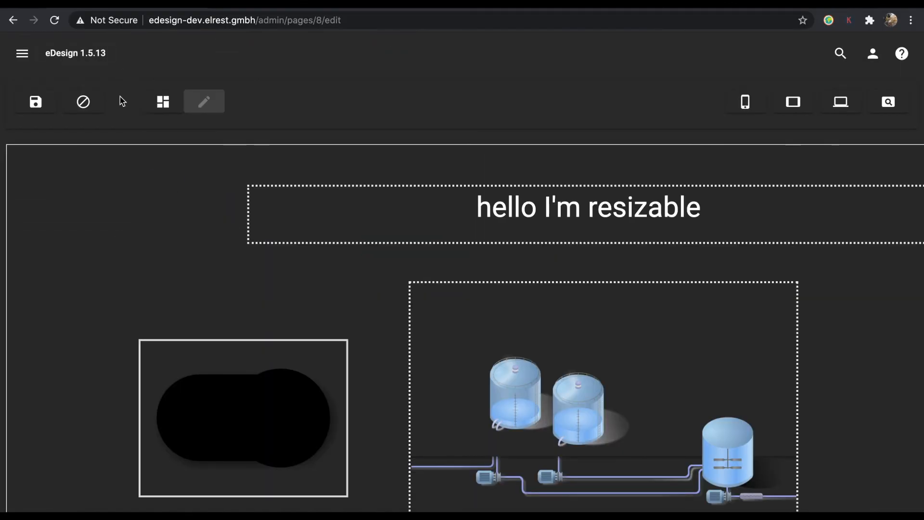
left_click(22, 54)
left_click(72, 97)
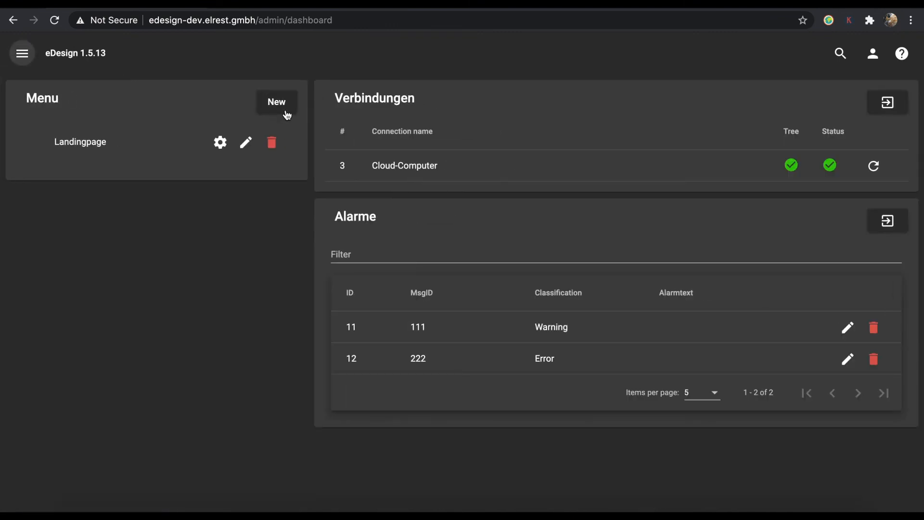
Create a new menu entry titled 'Test' with parent root, Active checked and order 2.
left_click(283, 107)
left_click(361, 107)
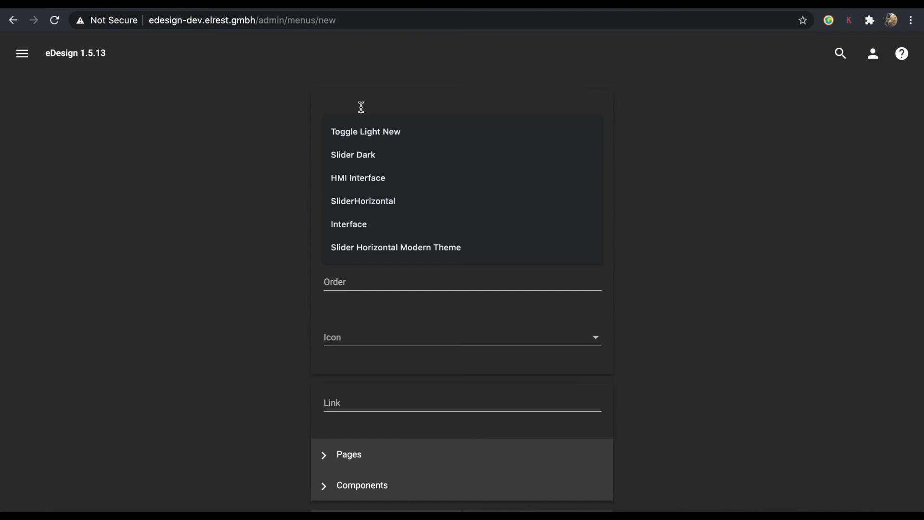
type("Test")
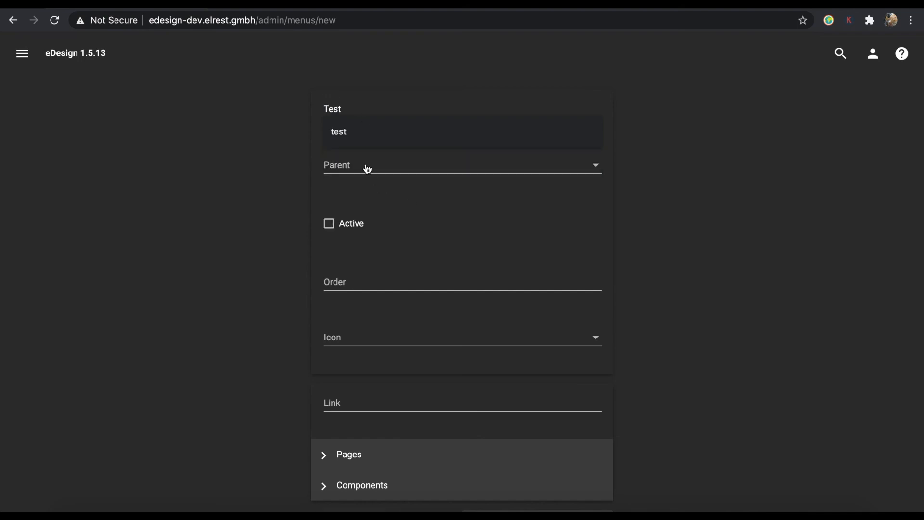
left_click(367, 168)
left_click(365, 167)
left_click(330, 225)
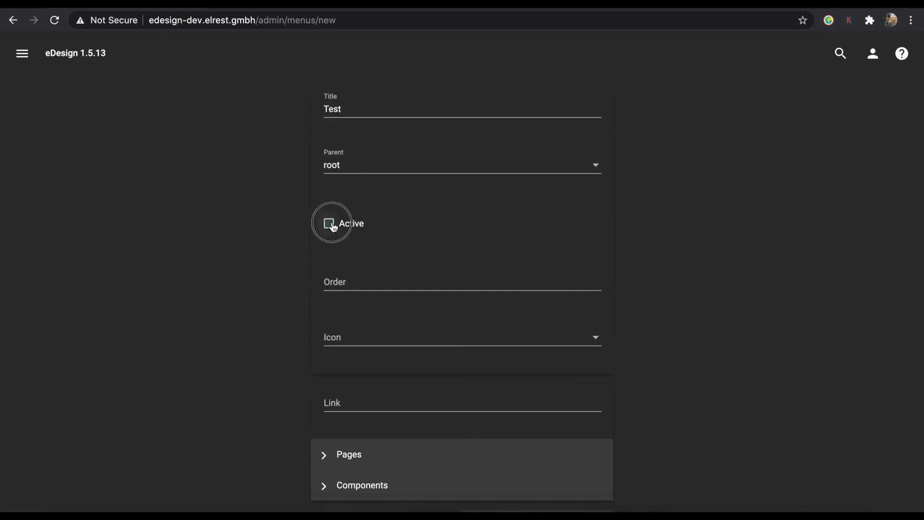
left_click(345, 288)
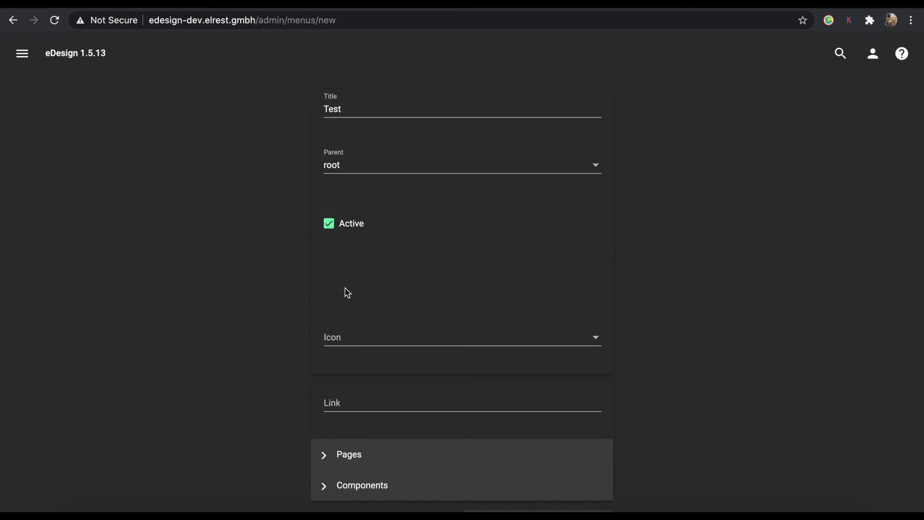
Give the entry the assignment icon, link it to the Test page, and save.
left_click(341, 338)
scroll(363, 421, "down", 2)
left_click(357, 447)
scroll(364, 436, "down", 1)
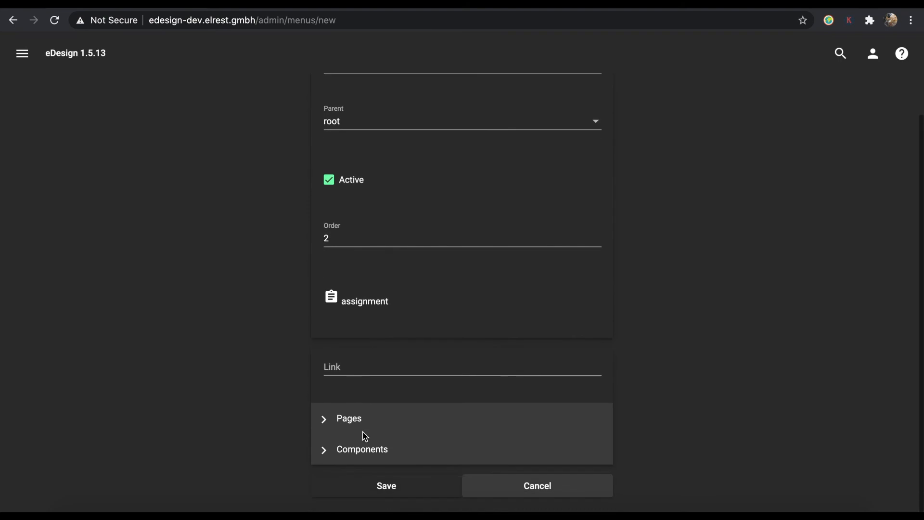
left_click(323, 426)
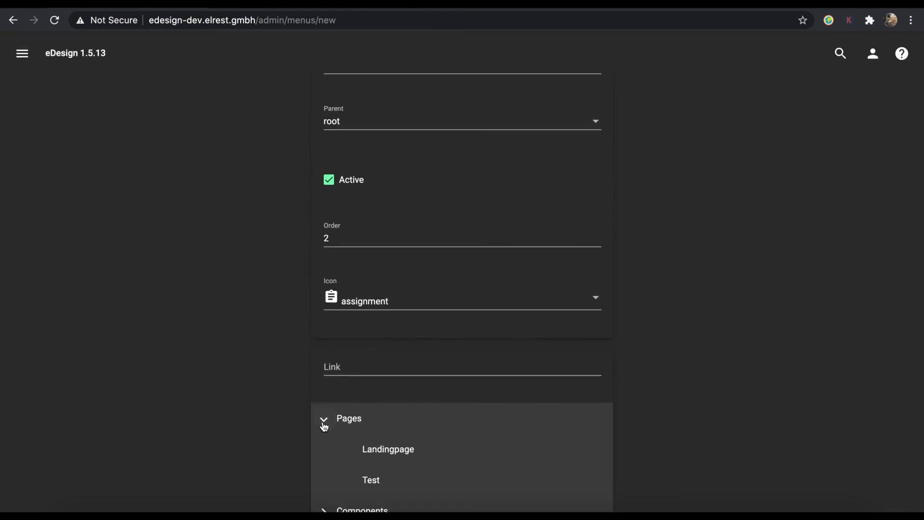
left_click(377, 480)
scroll(470, 460, "down", 1)
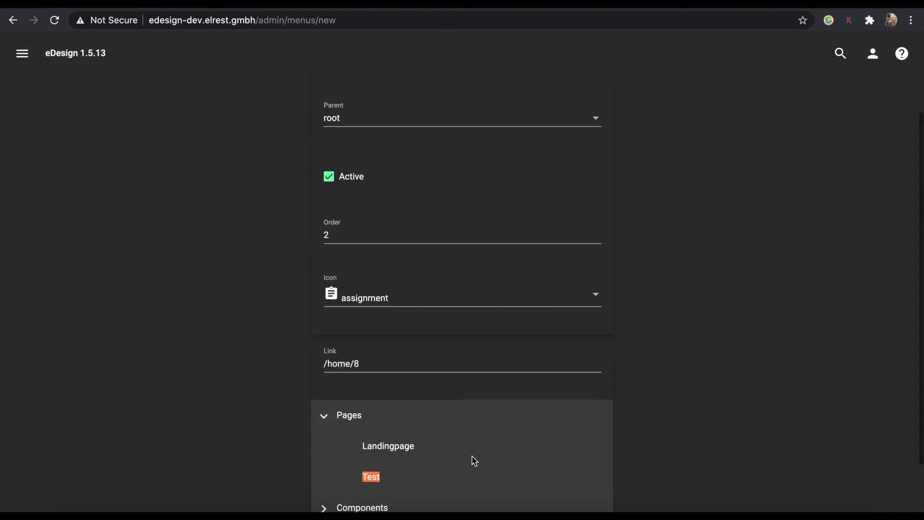
left_click(386, 485)
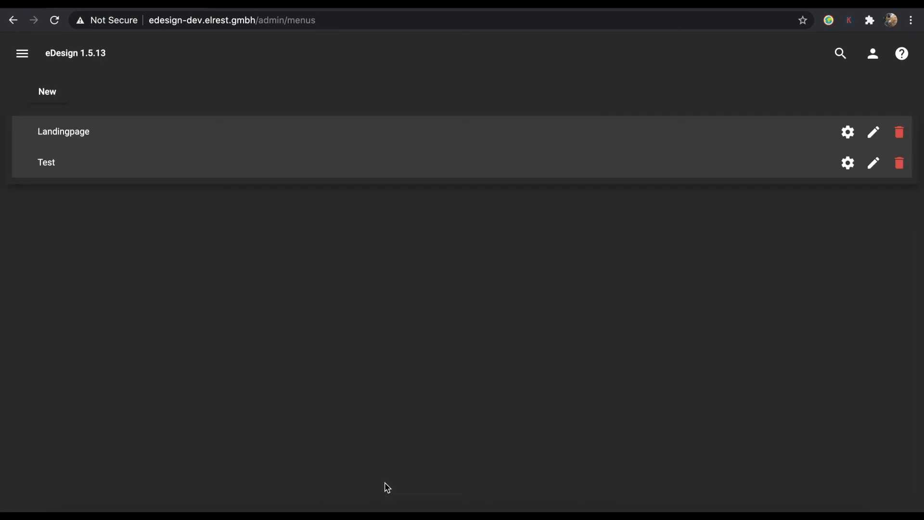
left_click(23, 57)
From the Dashboard, open the runtime, choose Test from its menu, and toggle the switch off then on.
left_click(50, 96)
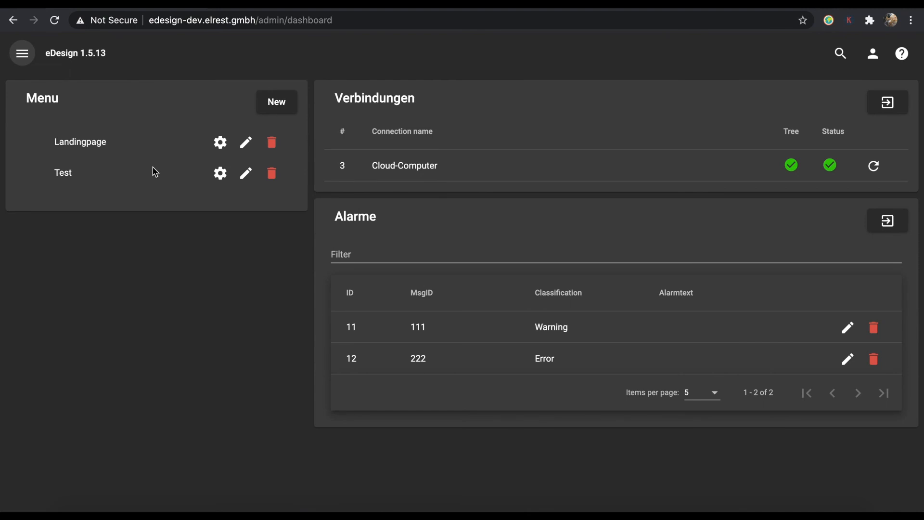
left_click(89, 59)
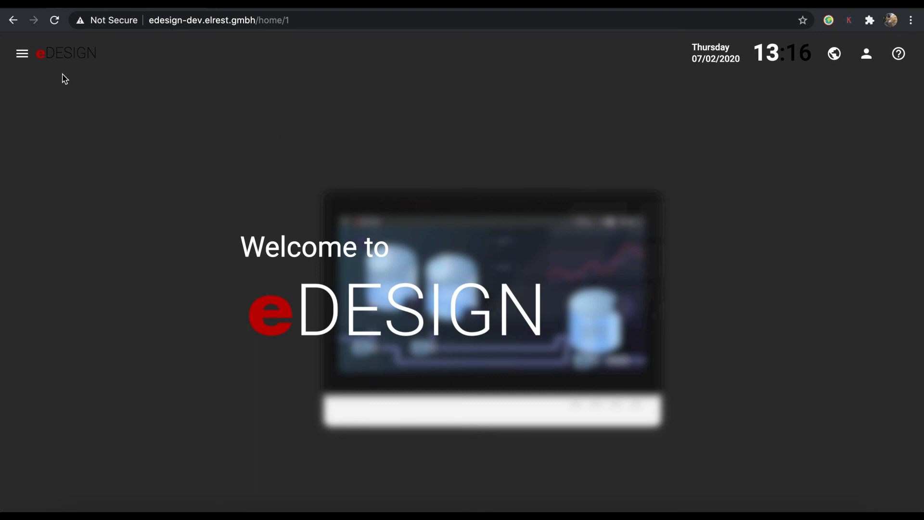
left_click(22, 53)
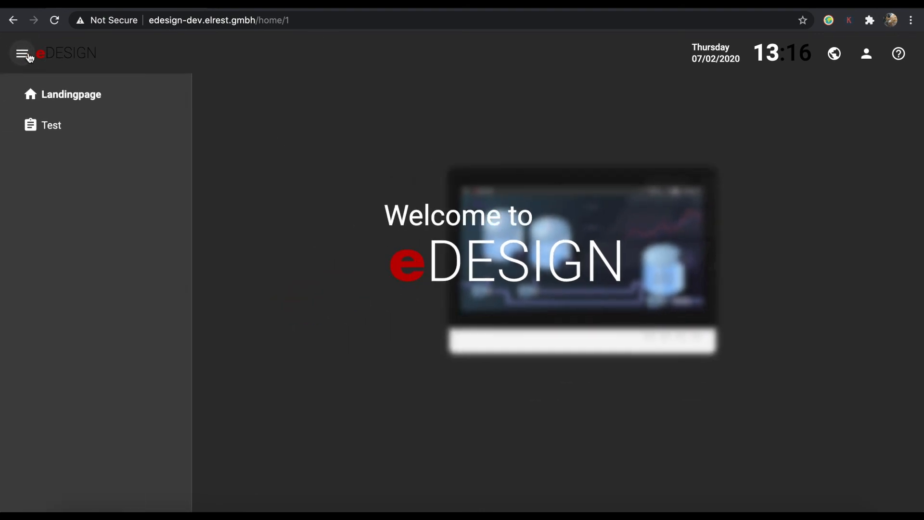
left_click(58, 126)
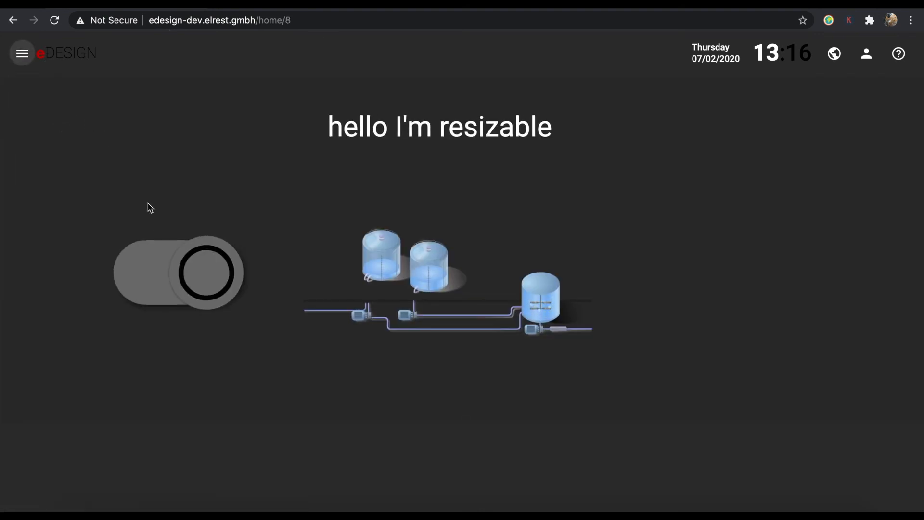
left_click(214, 279)
left_click(164, 281)
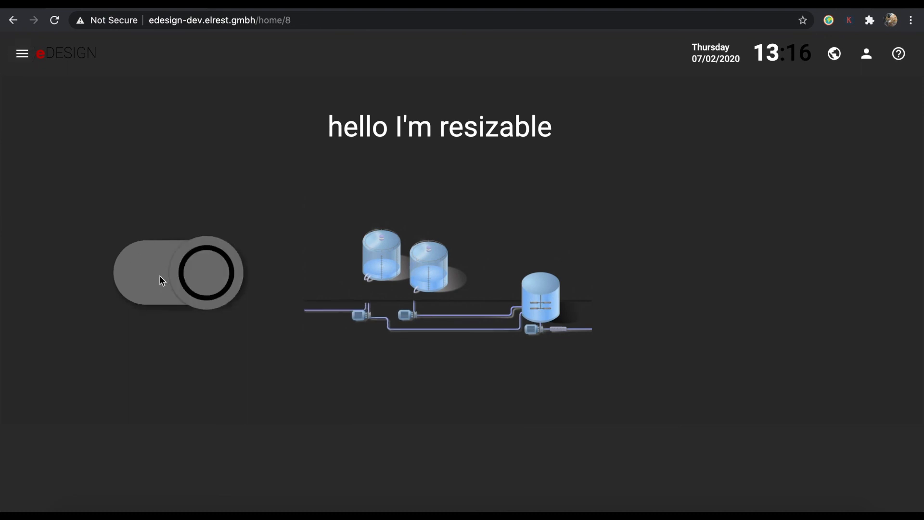